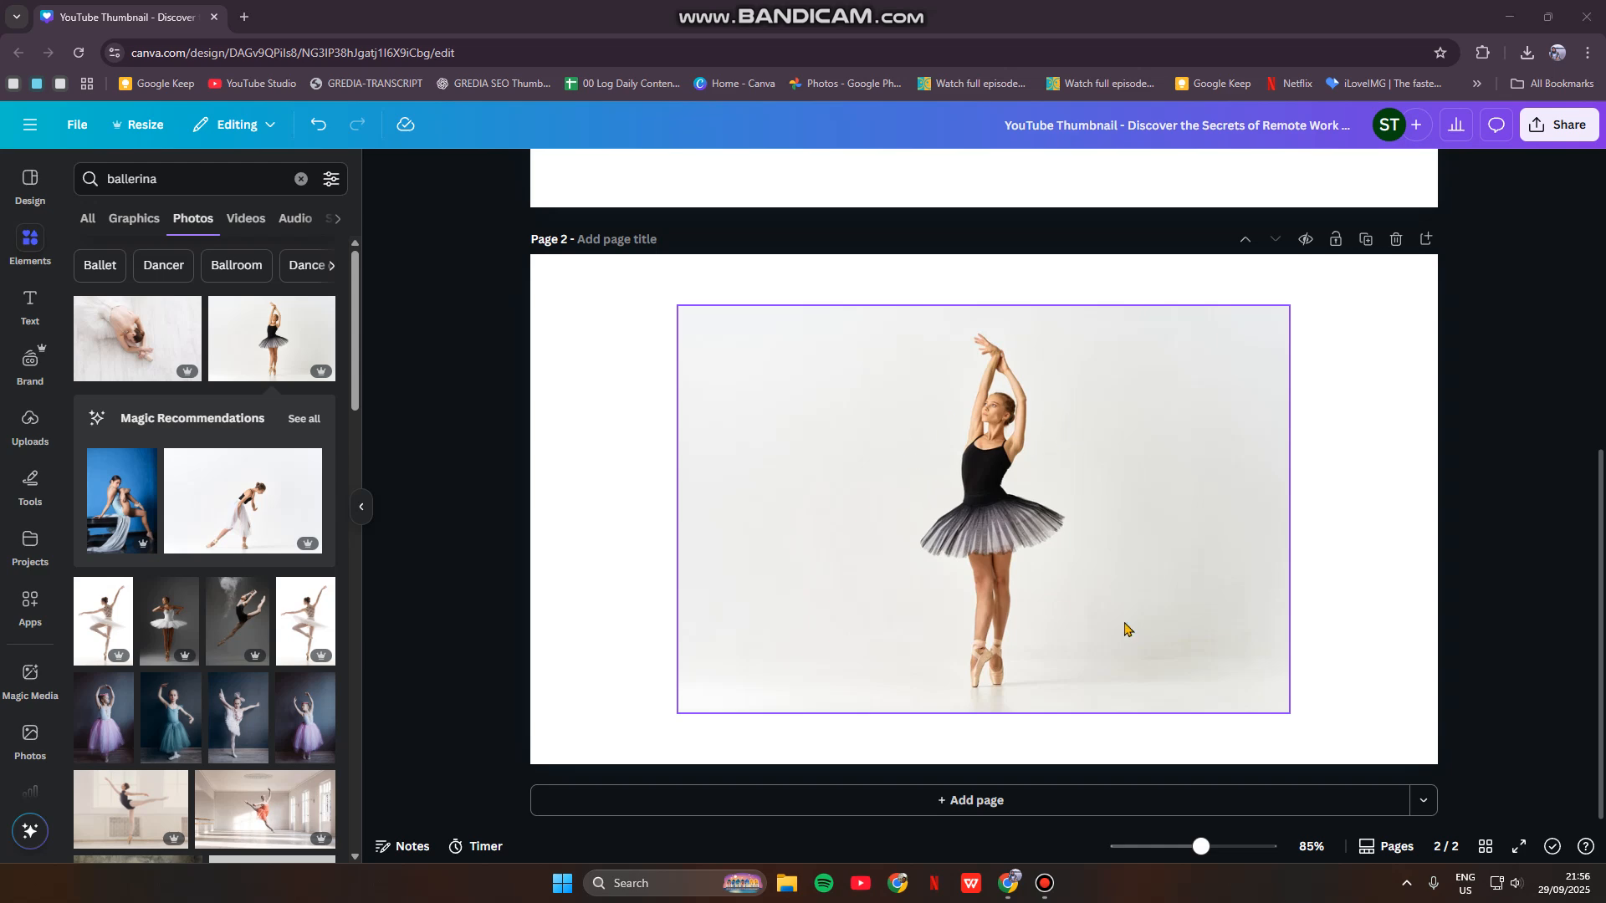
- Remove the ballerina photo's background on page 2 and erase her lower torso and tutu with the Background Remover's Erase brush
left_click(847, 650)
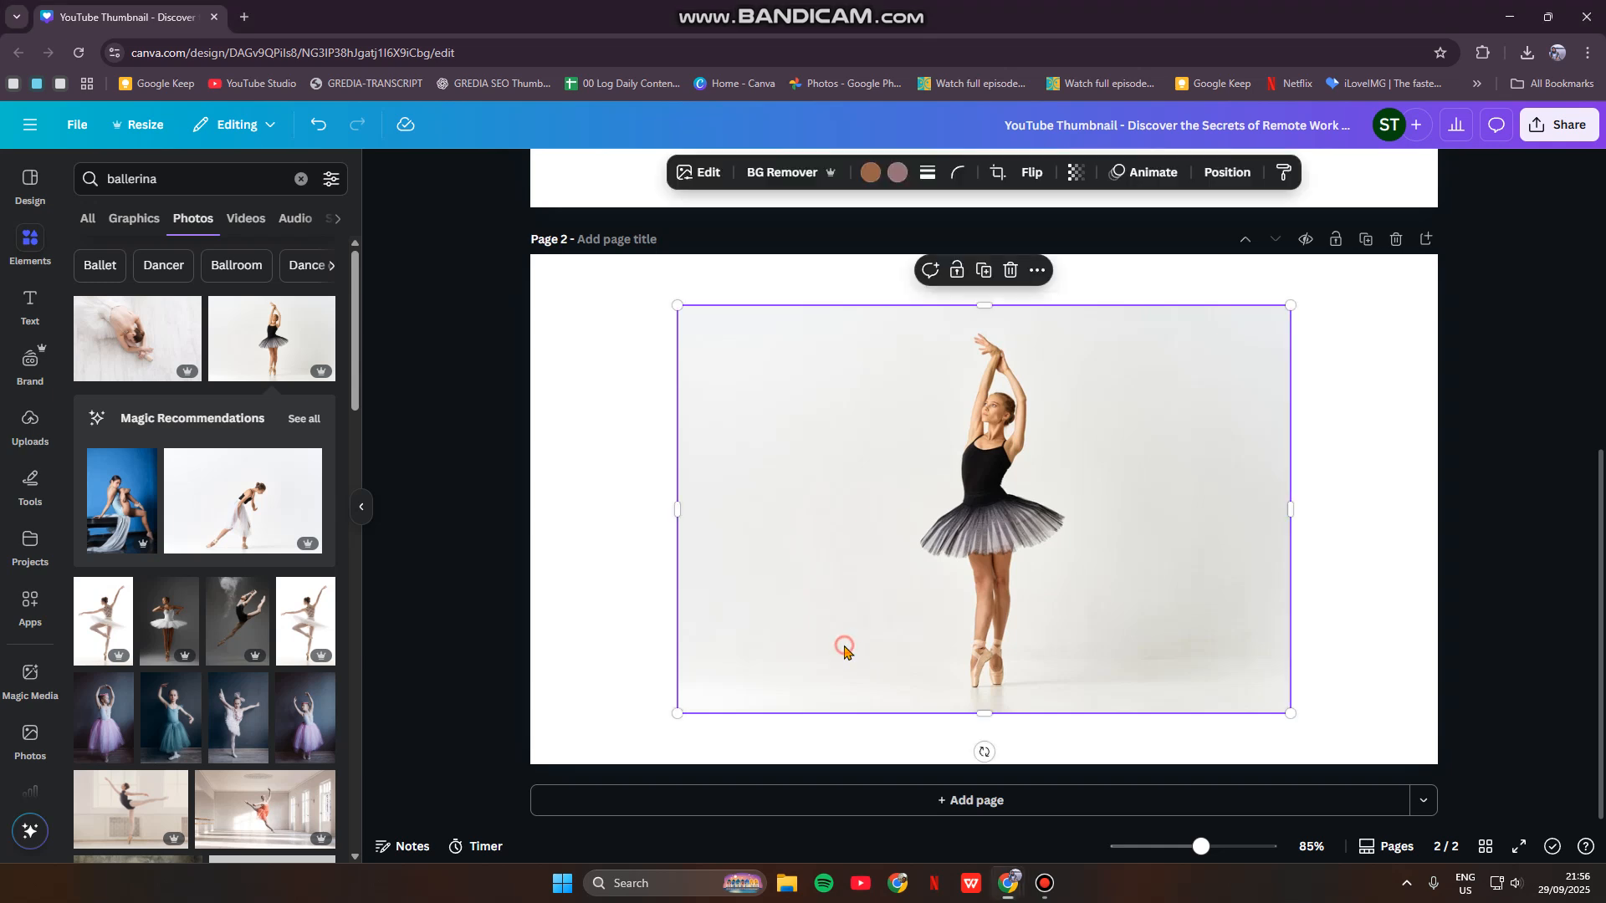
left_click(822, 171)
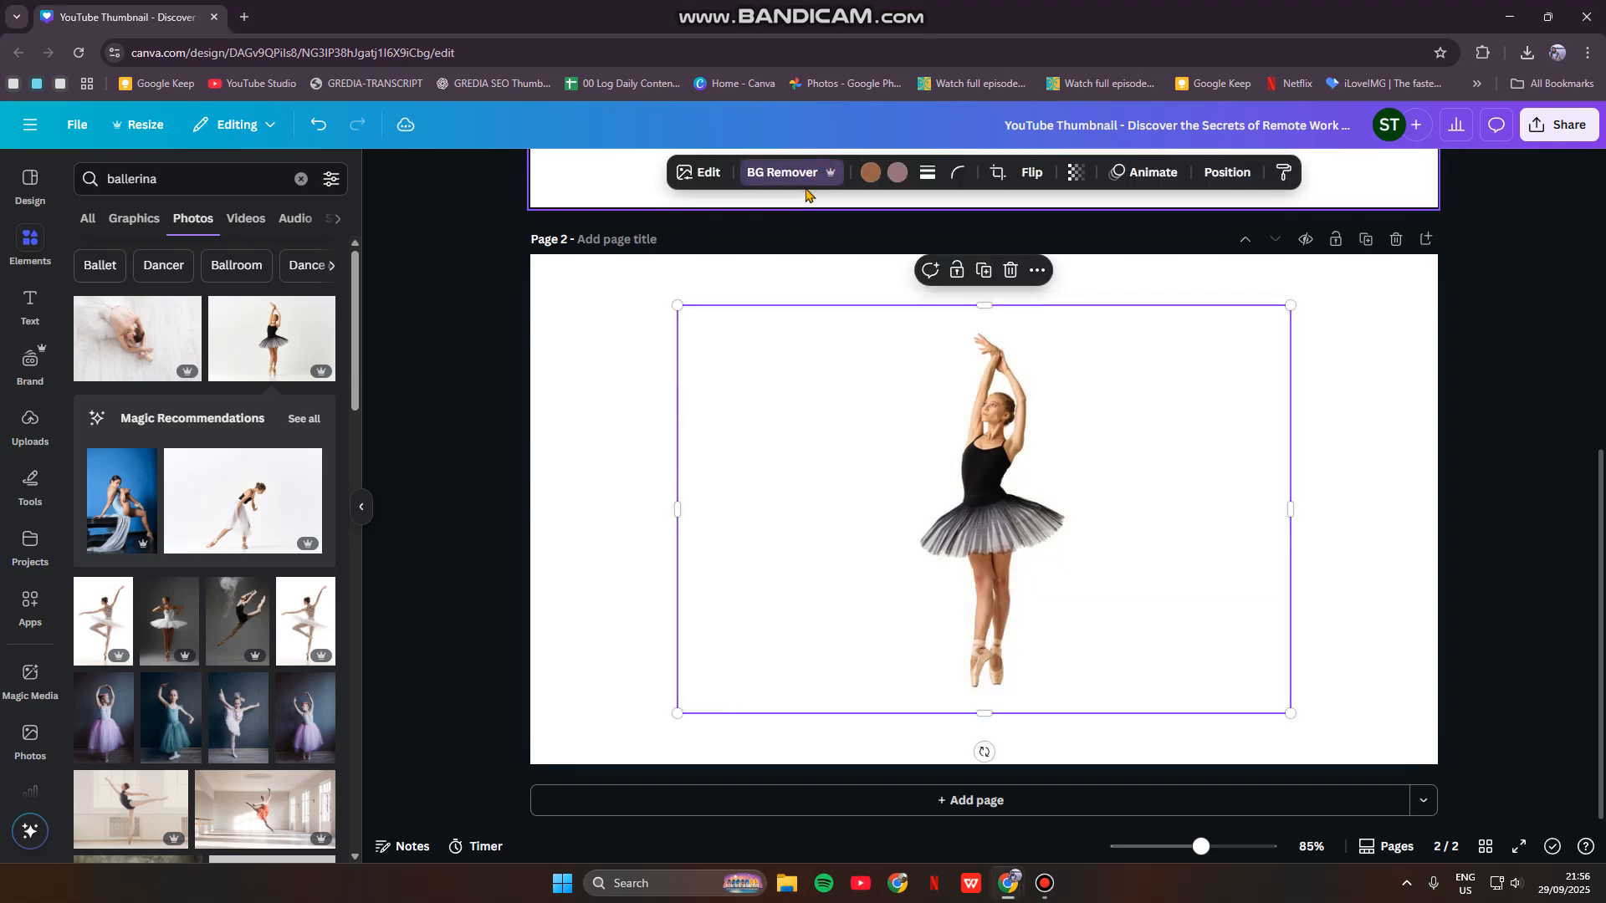
left_click(808, 186)
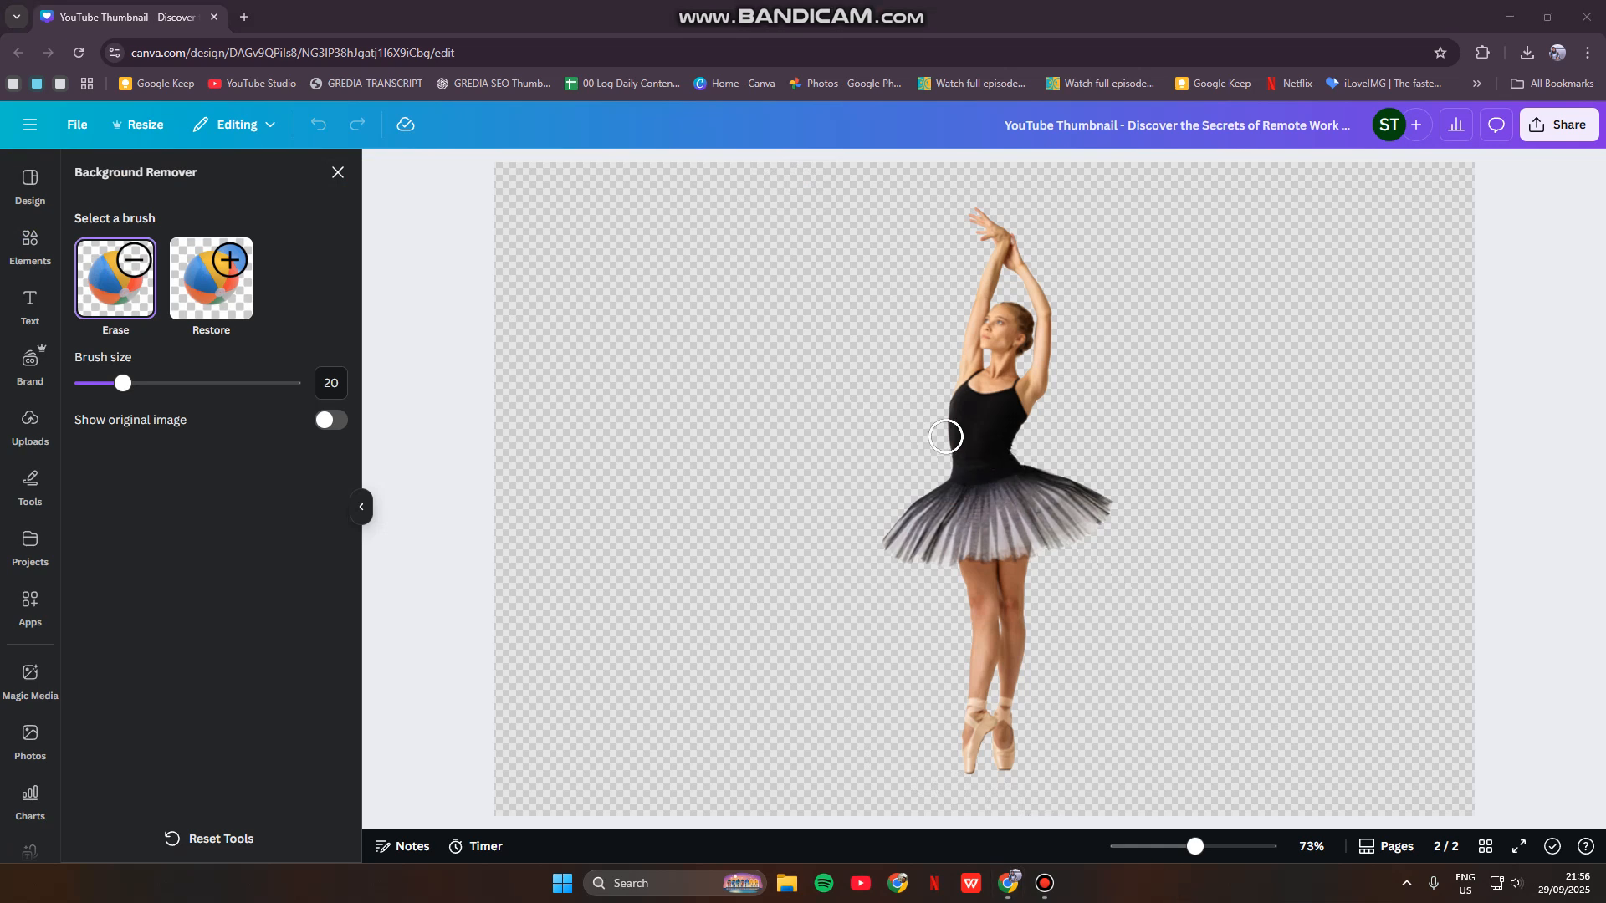
mouse_move(951, 432)
left_mouse_down()
mouse_move(1022, 435)
mouse_move(938, 441)
mouse_move(1048, 447)
mouse_move(917, 466)
mouse_move(1030, 471)
mouse_move(904, 495)
mouse_move(977, 499)
mouse_move(886, 539)
mouse_move(913, 530)
mouse_move(920, 557)
mouse_move(924, 530)
mouse_move(933, 569)
mouse_move(936, 541)
mouse_move(975, 514)
mouse_move(1104, 499)
mouse_move(935, 525)
mouse_move(937, 543)
mouse_move(1080, 534)
left_mouse_up()
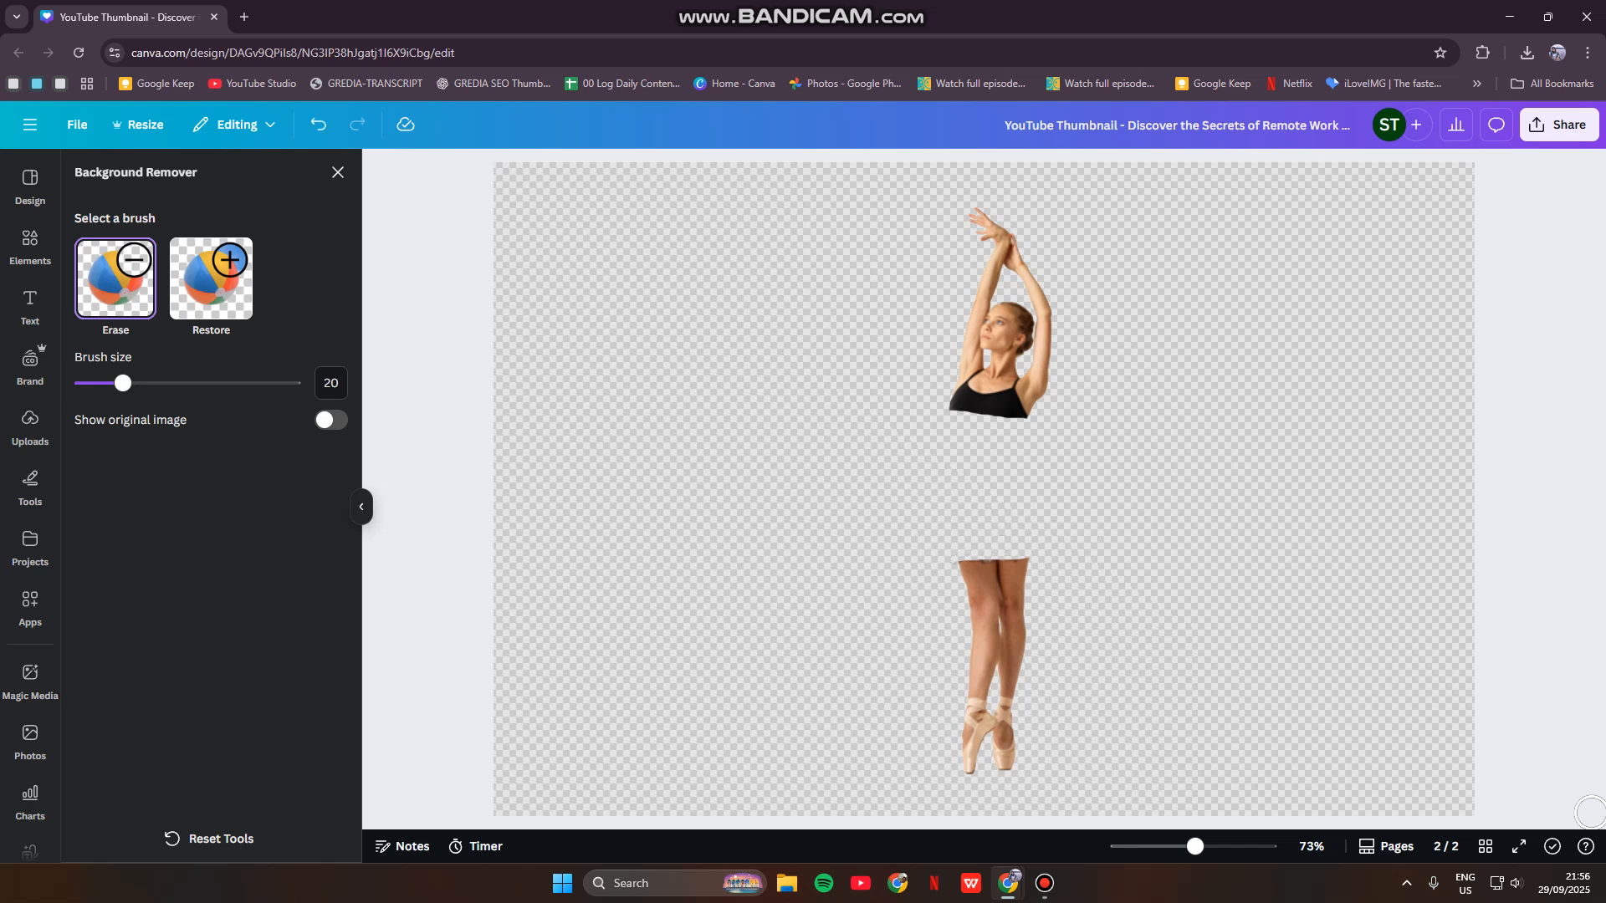
left_click(337, 173)
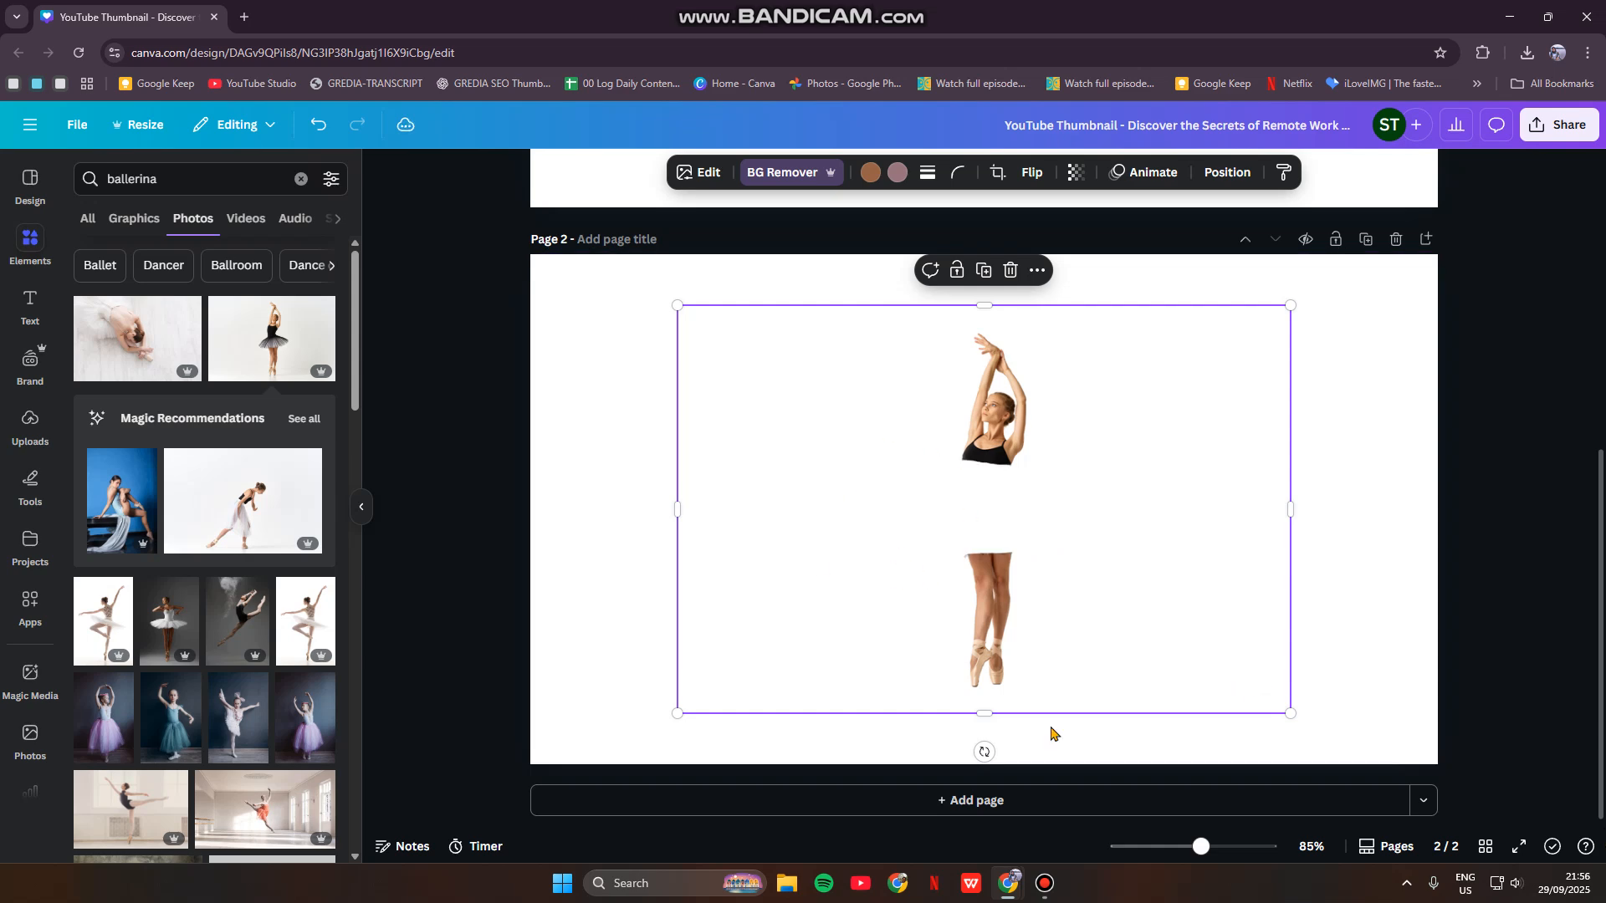
left_click(1537, 686)
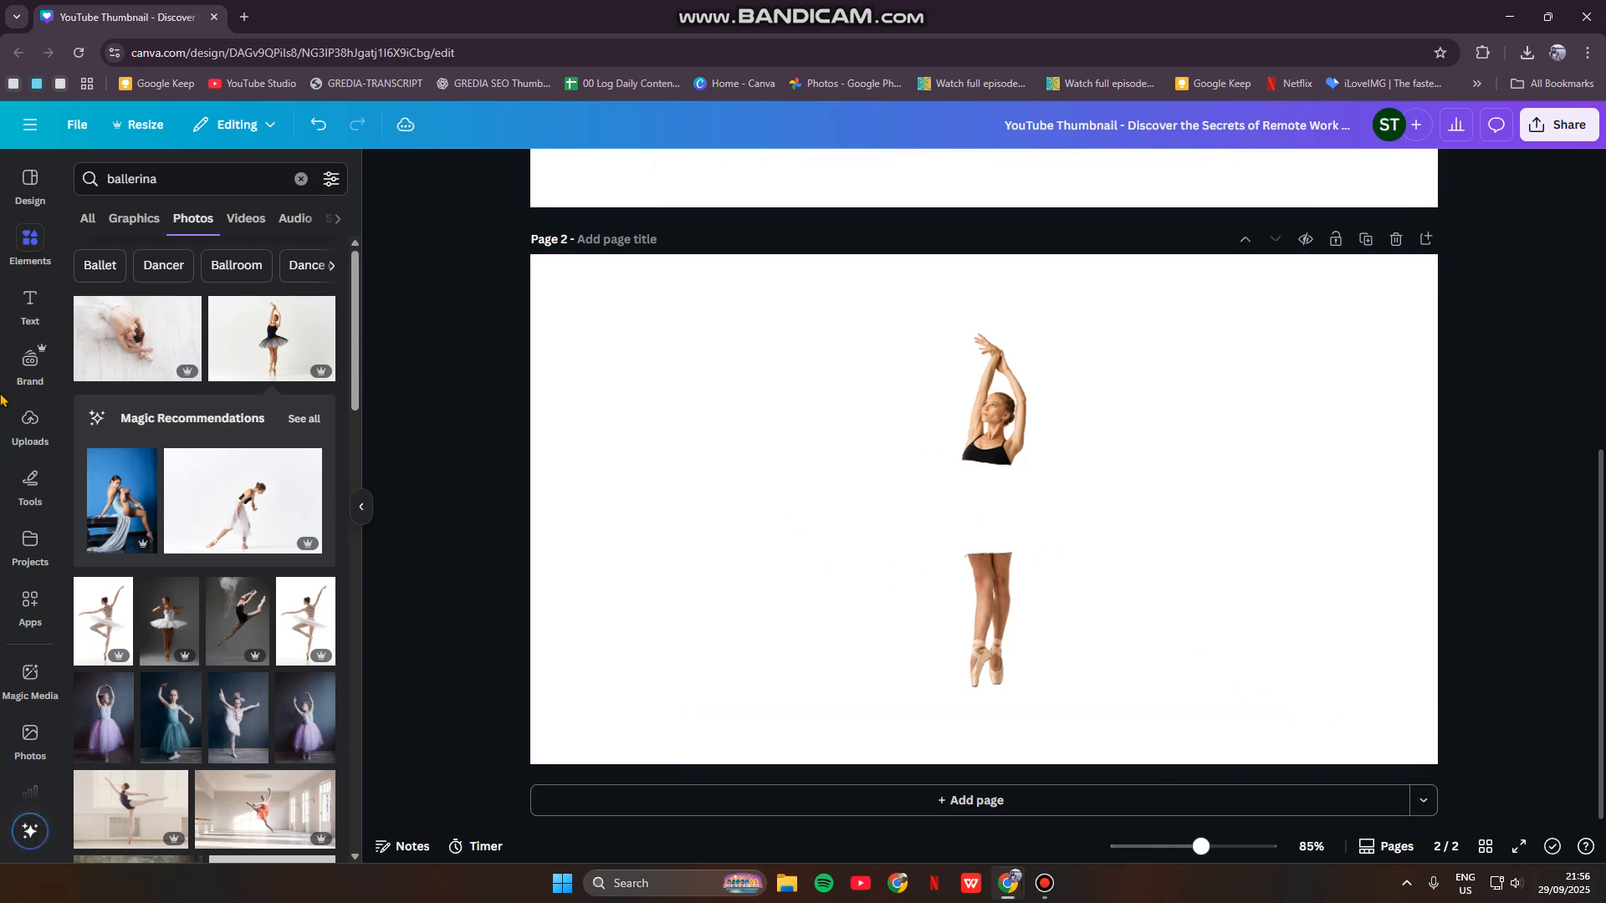
- Add a heading reading "Ballet is like writing poetry with your body.", move it up onto the page and make it uppercase
left_click(28, 303)
left_click(251, 349)
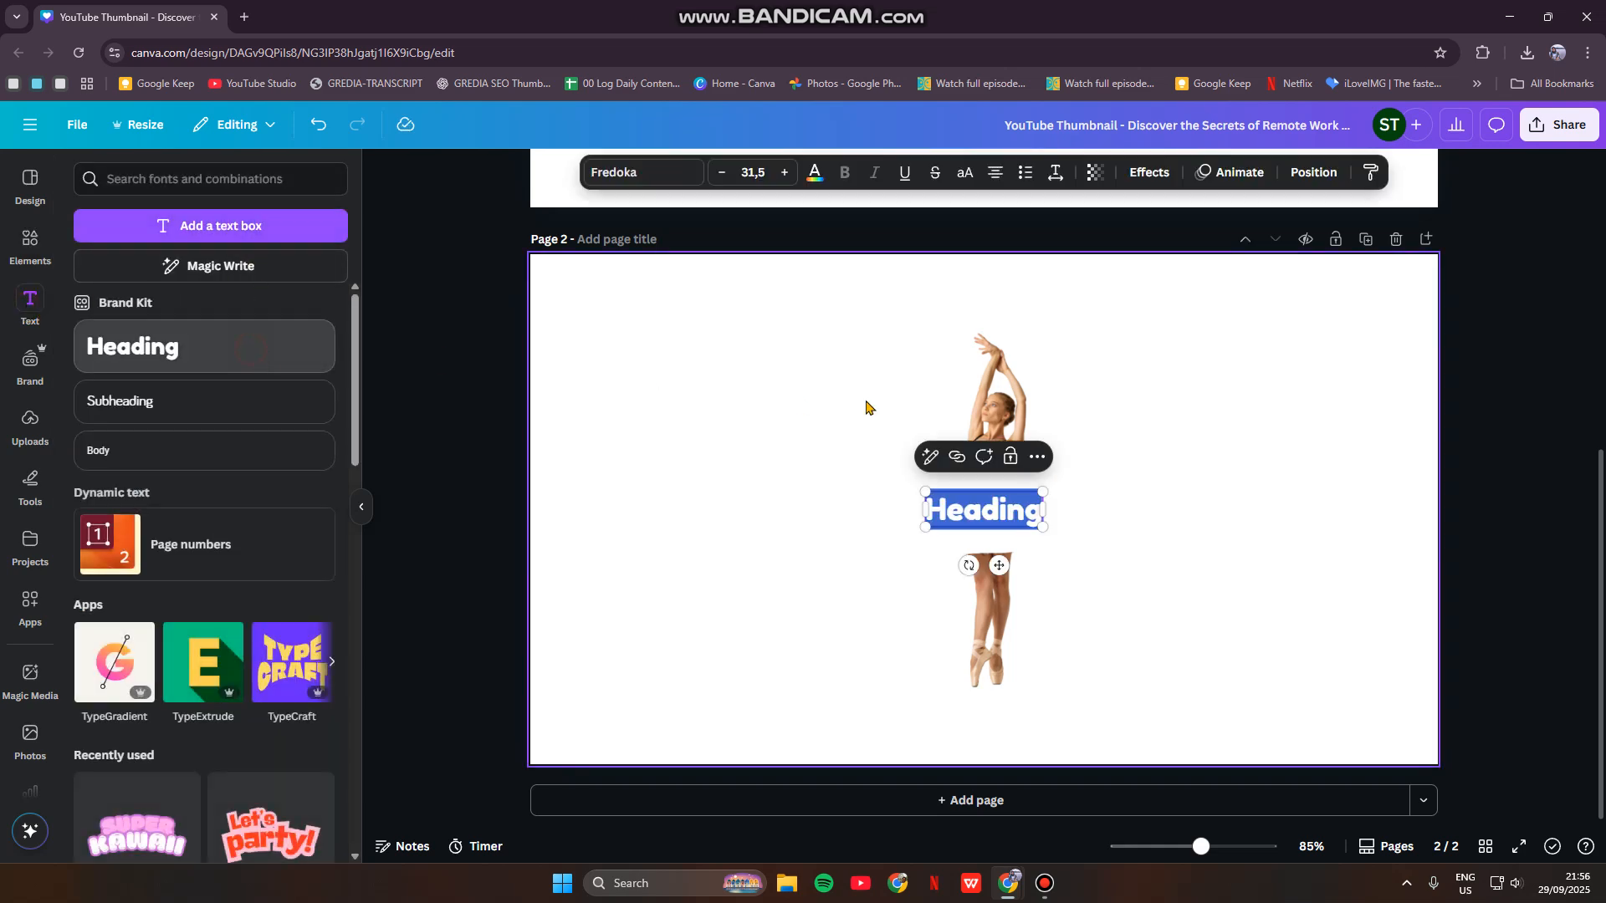
key("BackSpace")
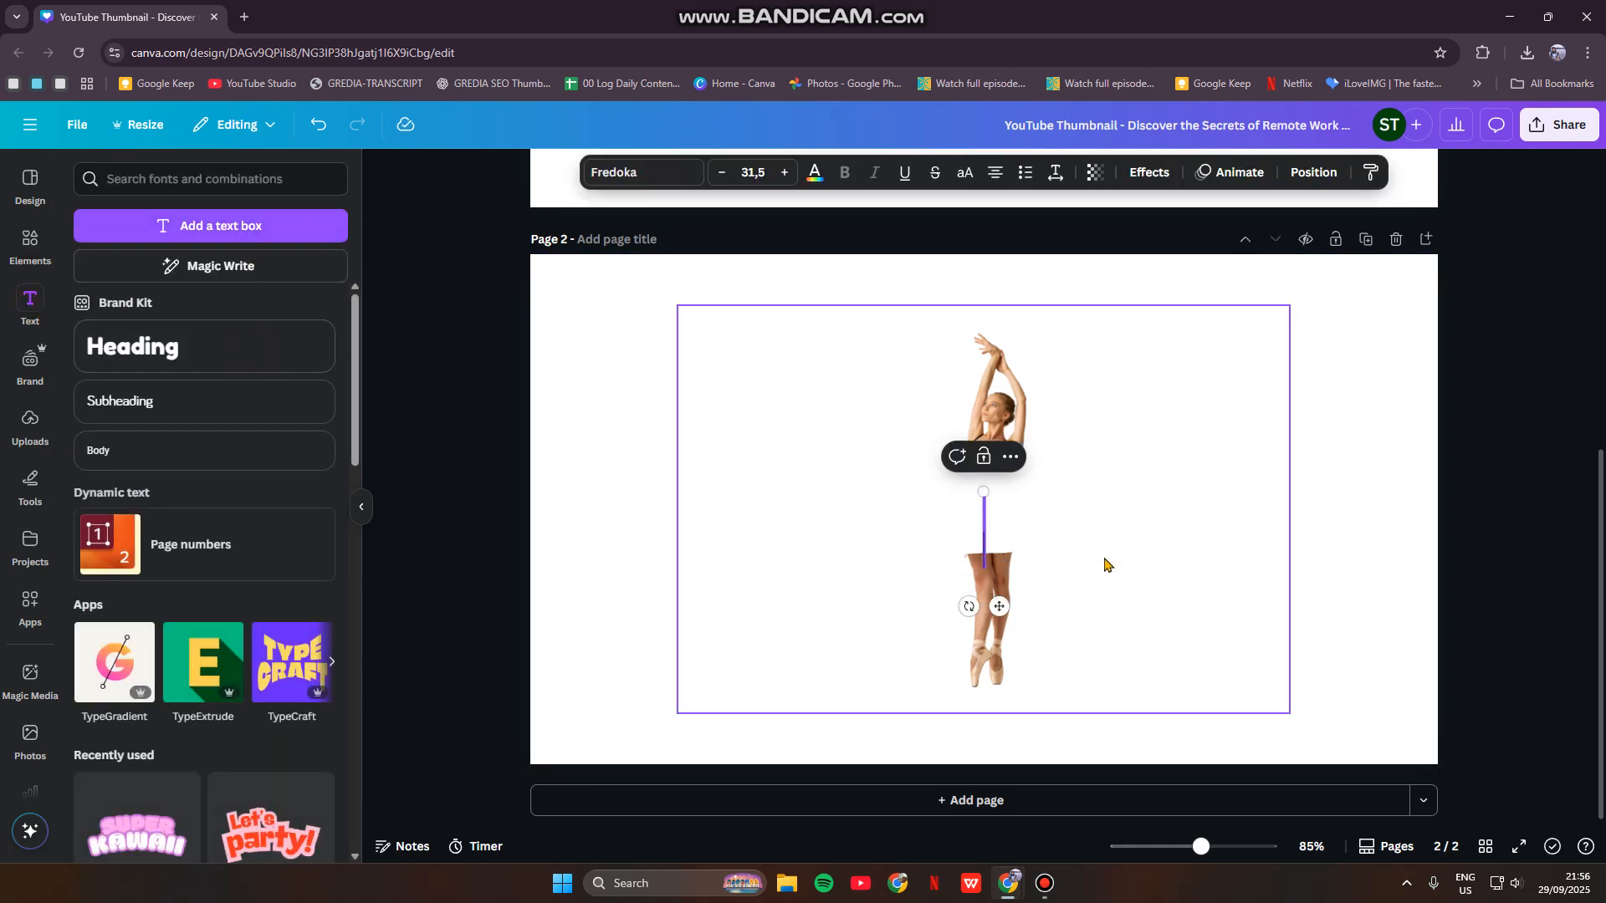
left_click(1314, 899)
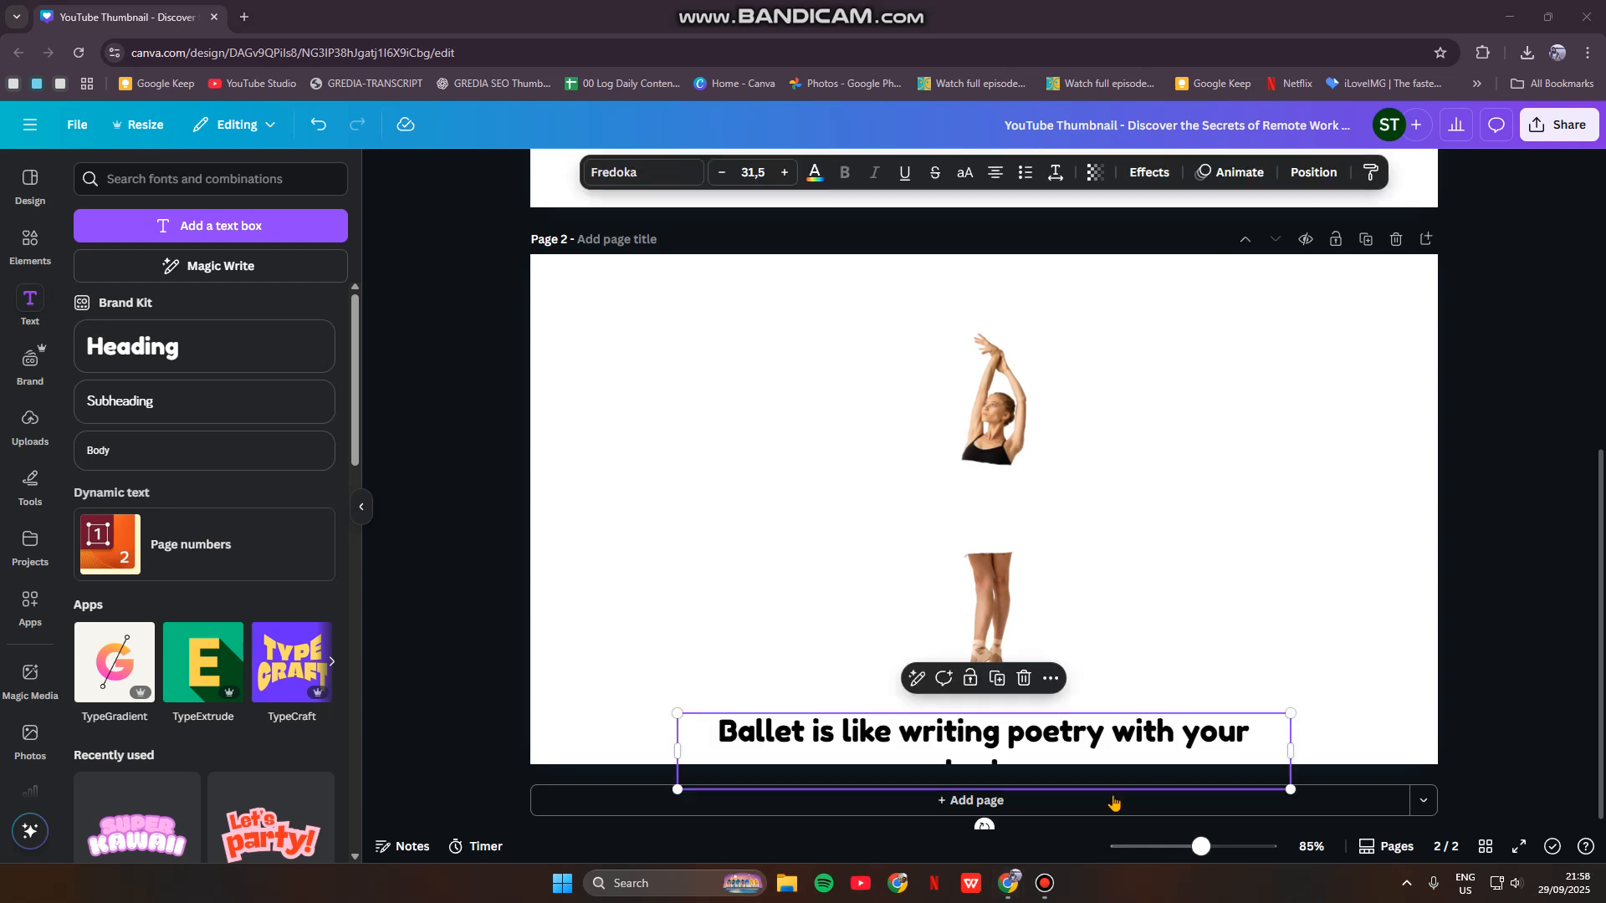
left_click(1426, 734)
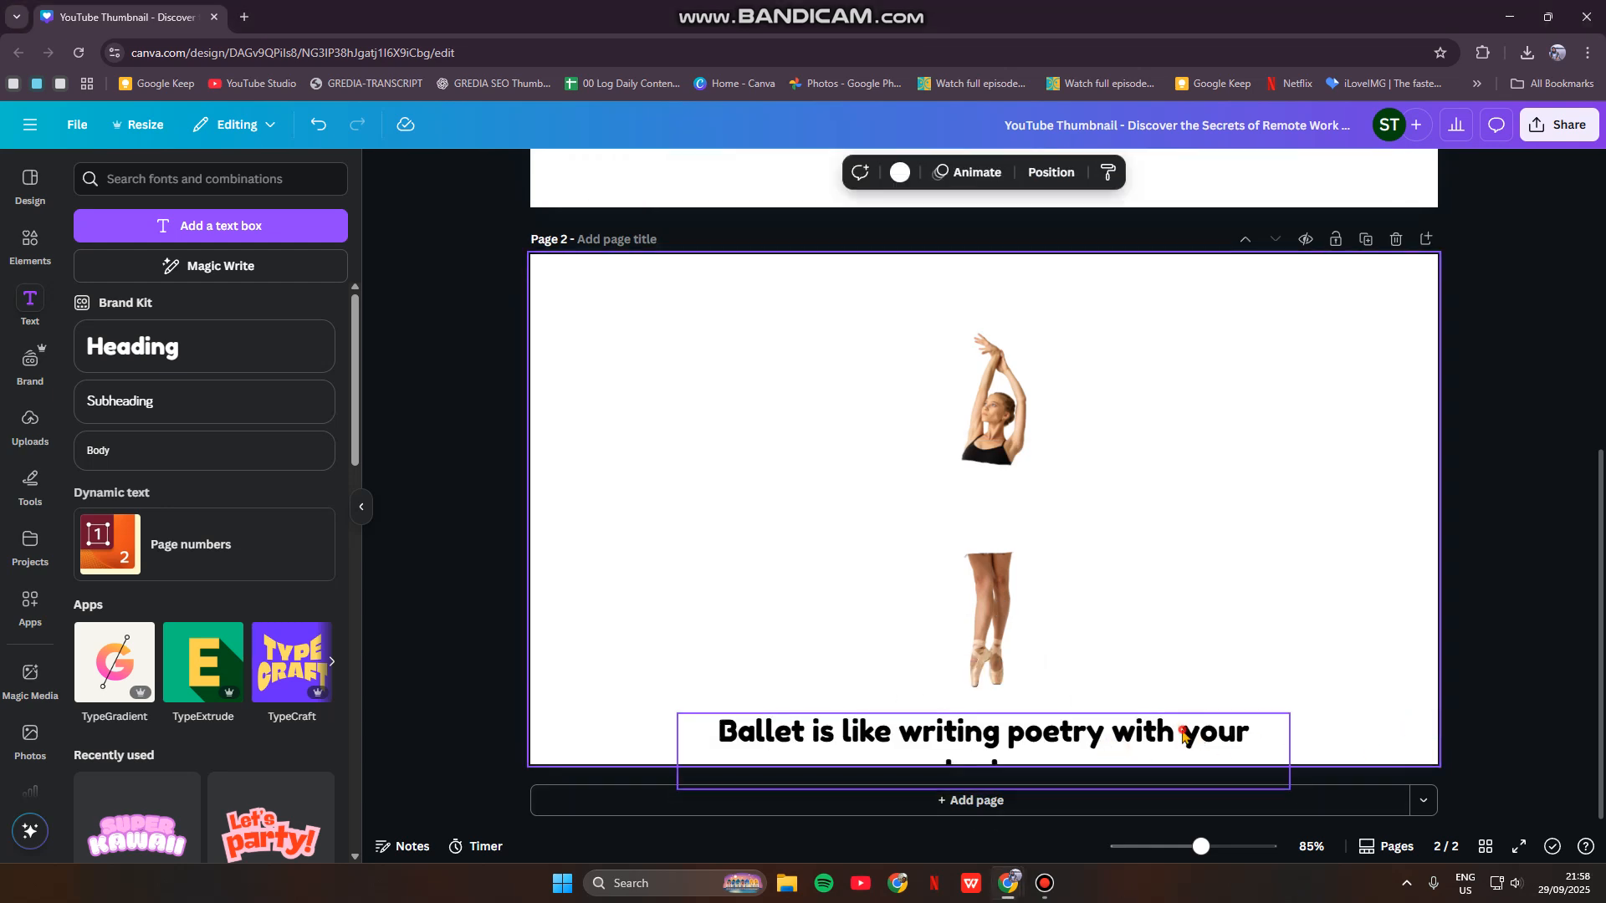
left_click_drag(1113, 757, 1121, 610)
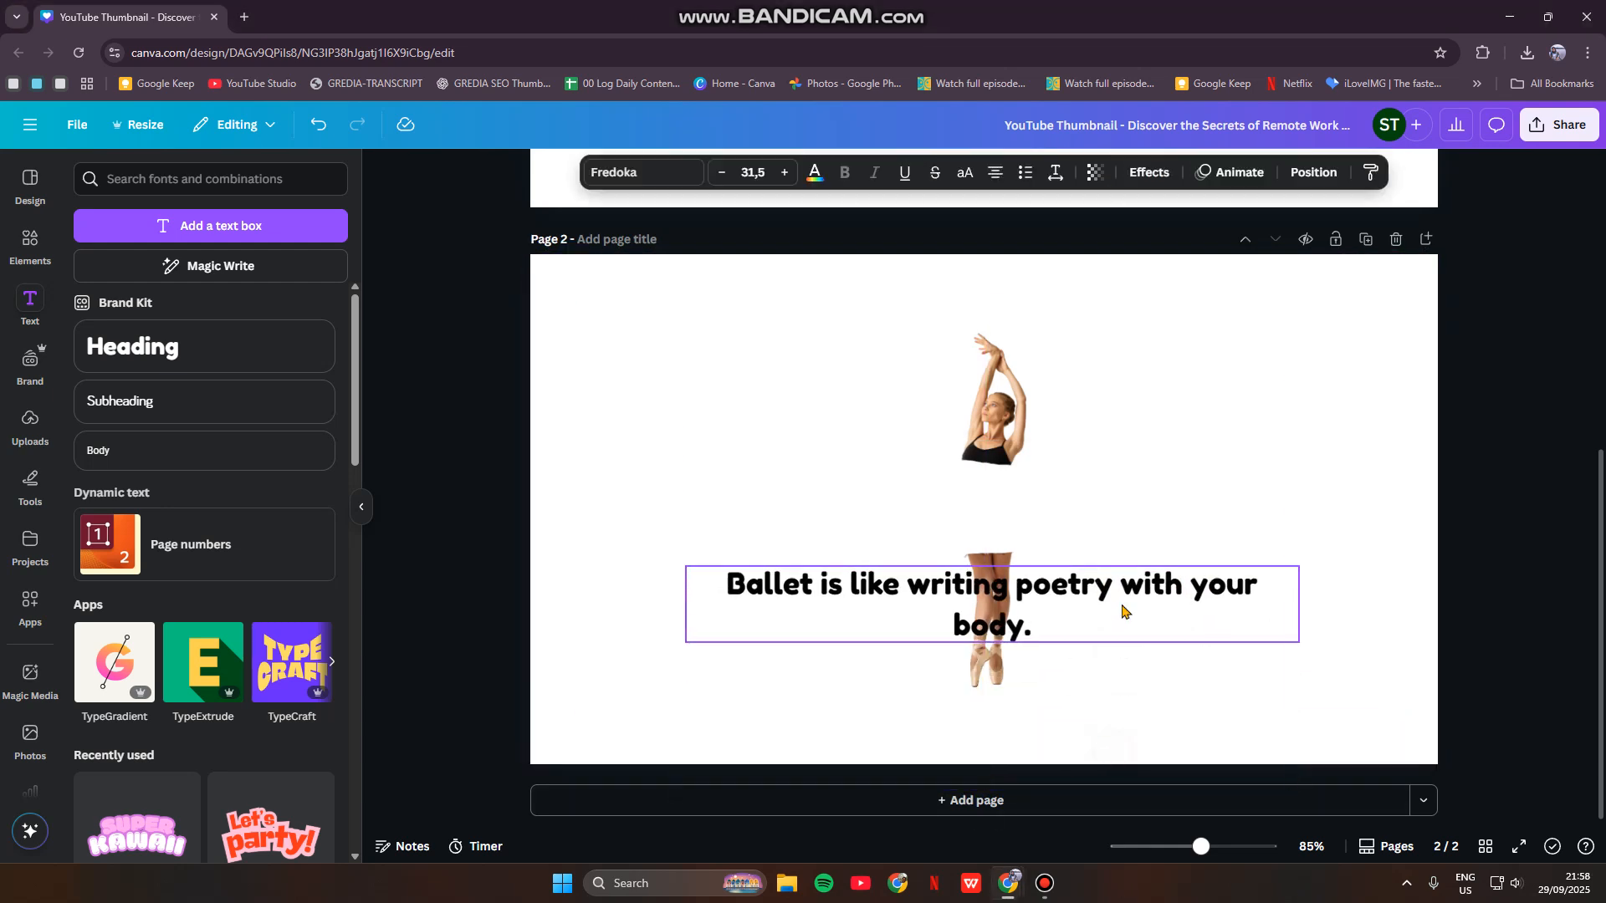
left_click(965, 173)
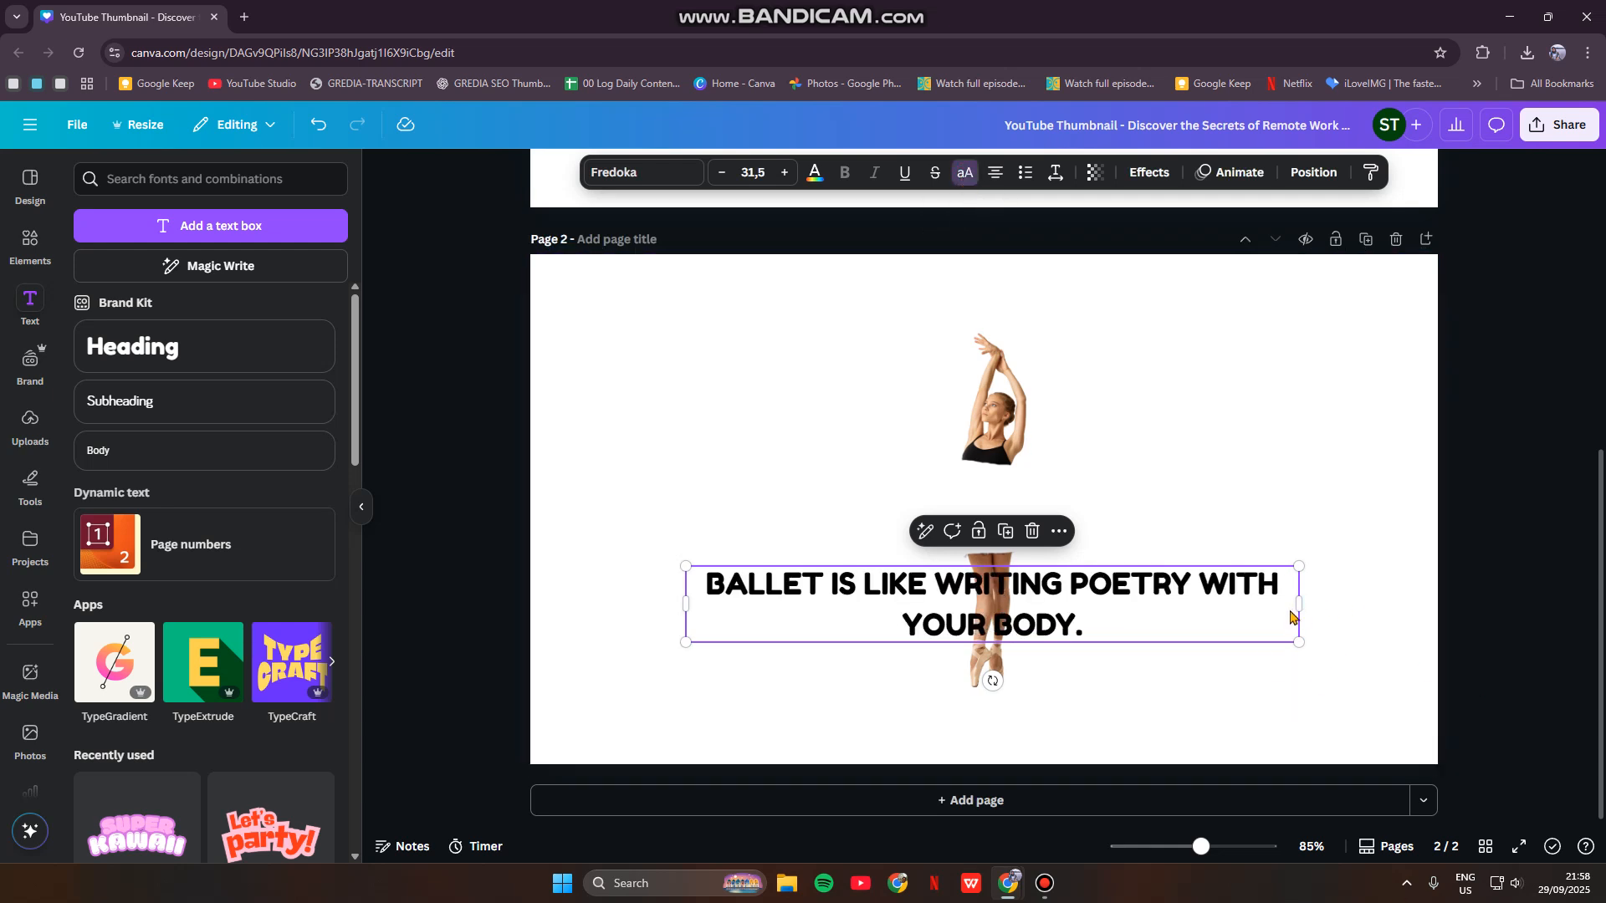
- Narrow and scale down the quote's text box so it fits the gap between the ballerina's torso and legs
left_click_drag(1305, 613, 1071, 660)
left_click_drag(866, 647, 1014, 542)
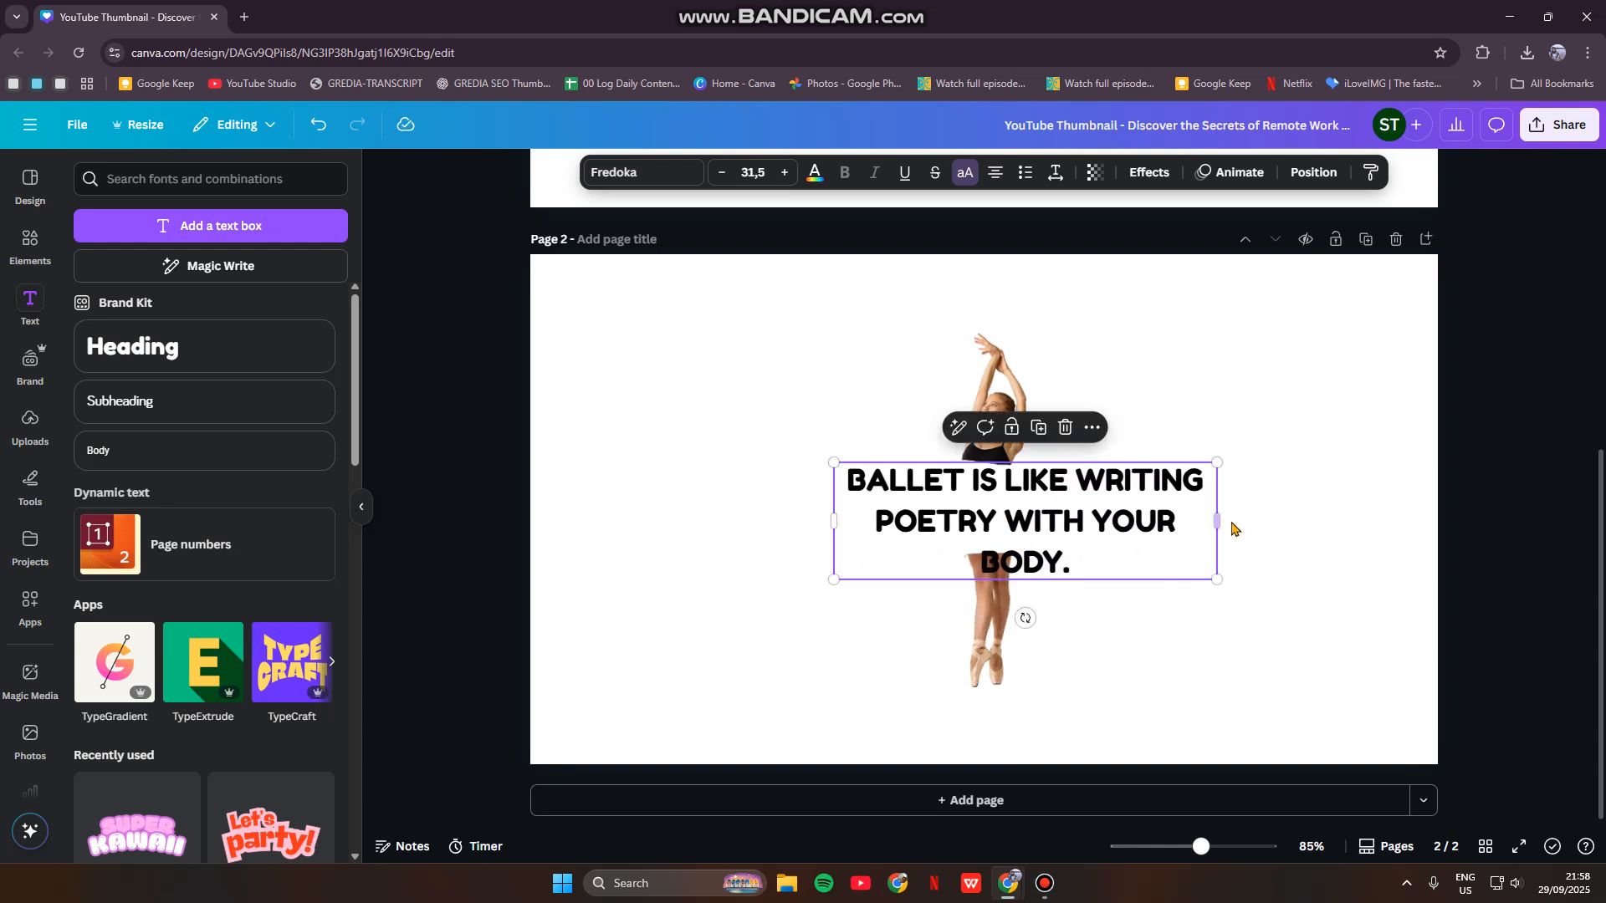
left_click_drag(1227, 518, 1002, 520)
left_click(1076, 449)
left_click(1043, 470)
left_click_drag(1053, 465, 958, 585)
left_click_drag(891, 680, 978, 525)
left_click(1288, 681)
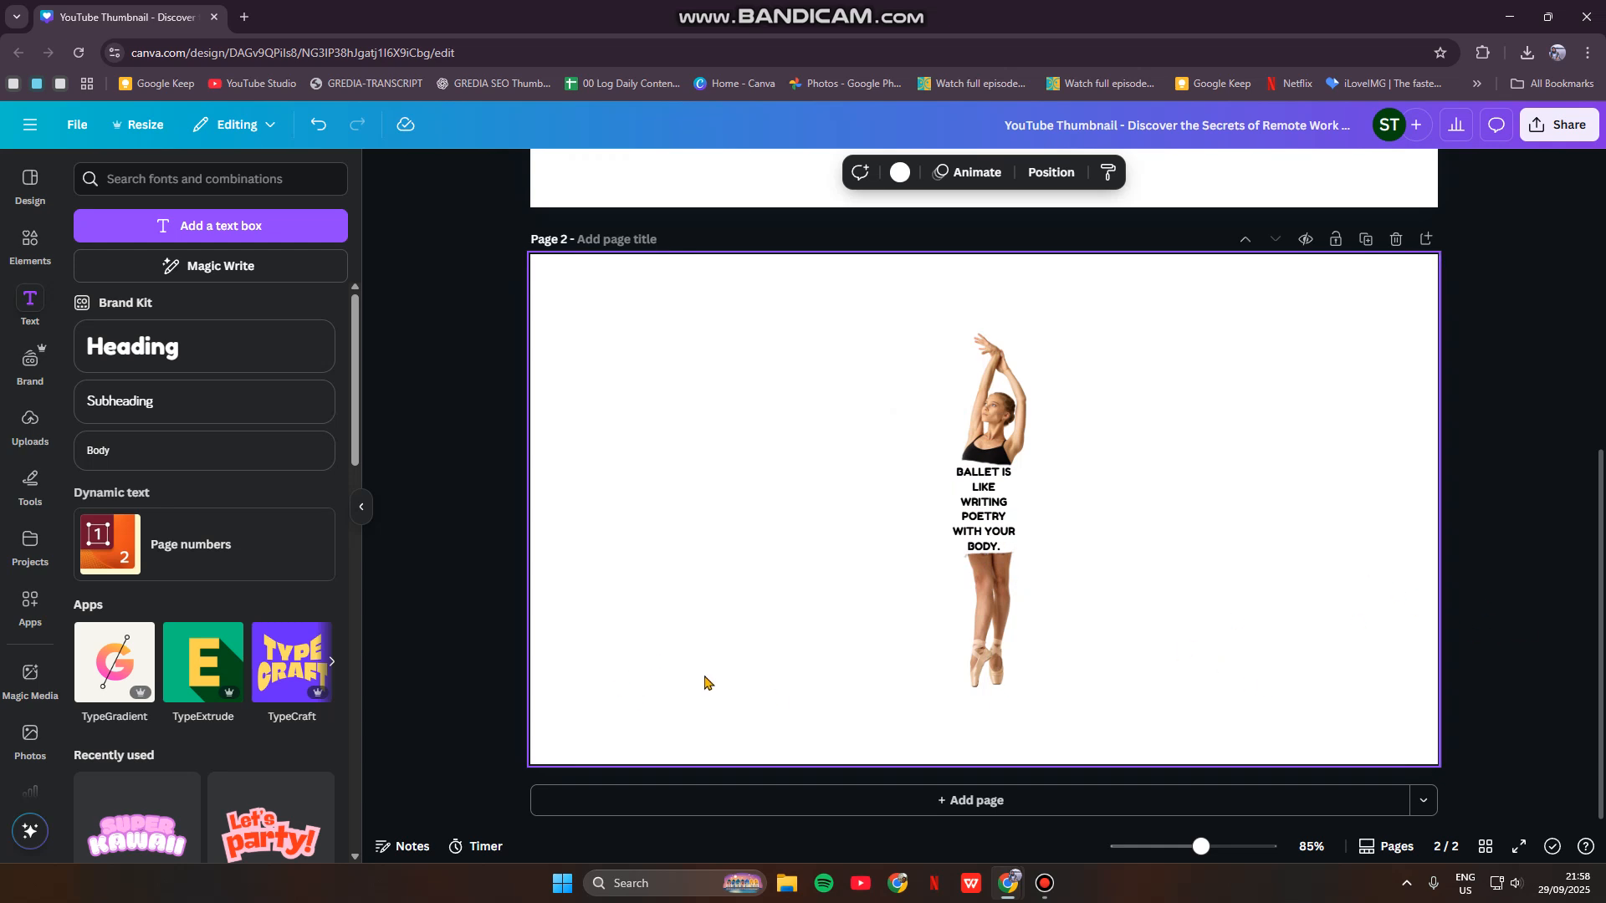
- Duplicate page 2 and delete the ballerina image from the copy so only the quote is left
left_click(961, 505)
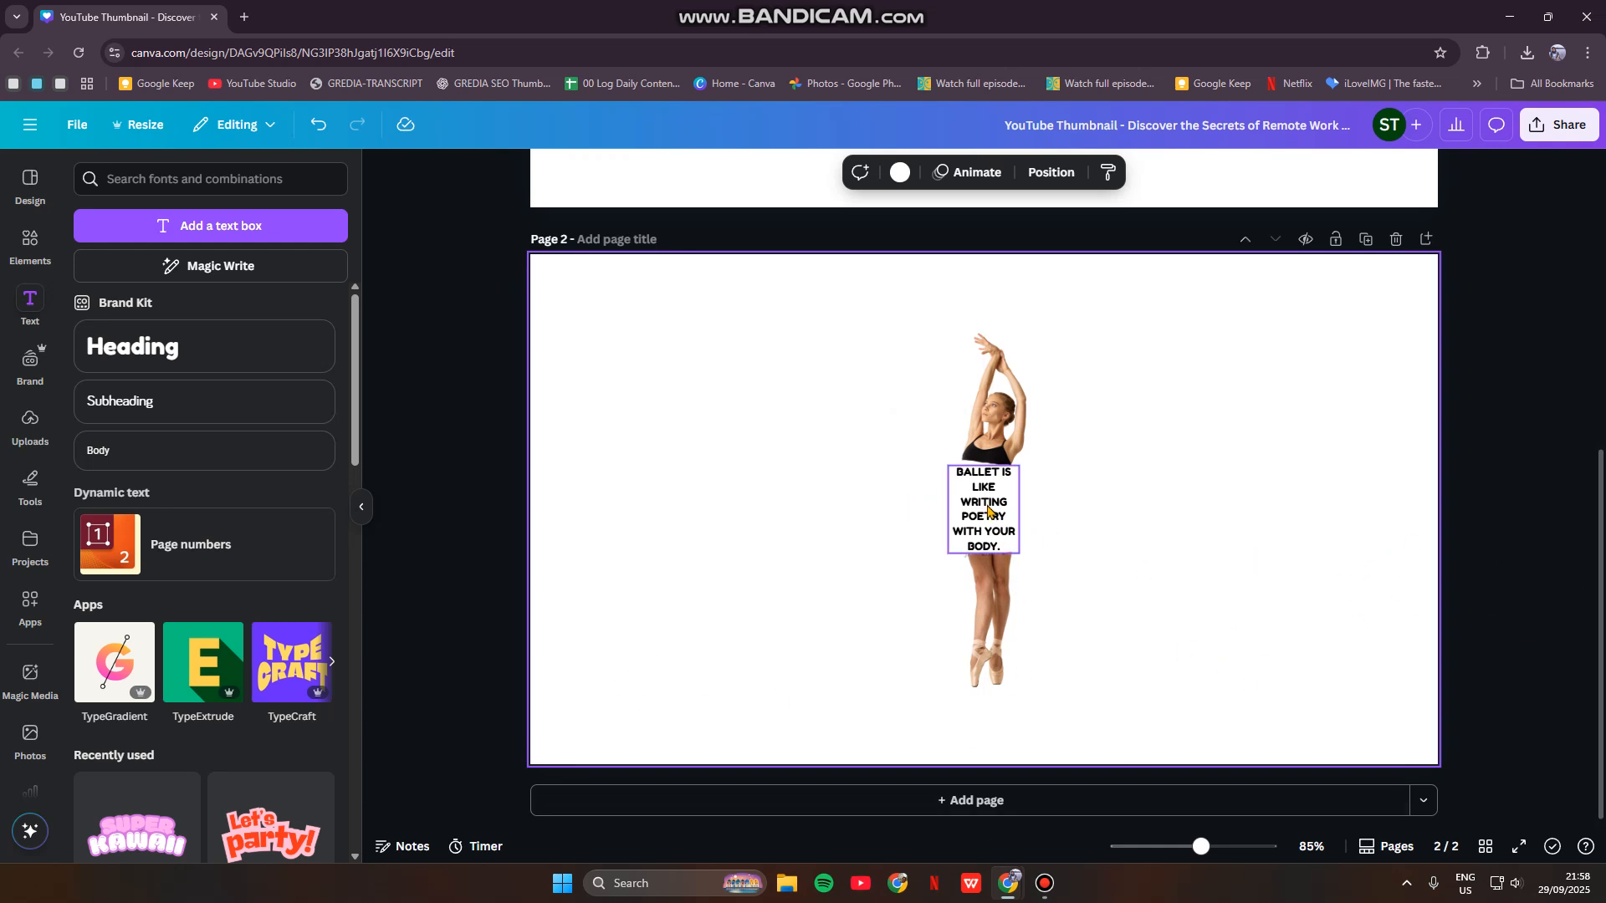
left_click(1366, 239)
left_click(1018, 673)
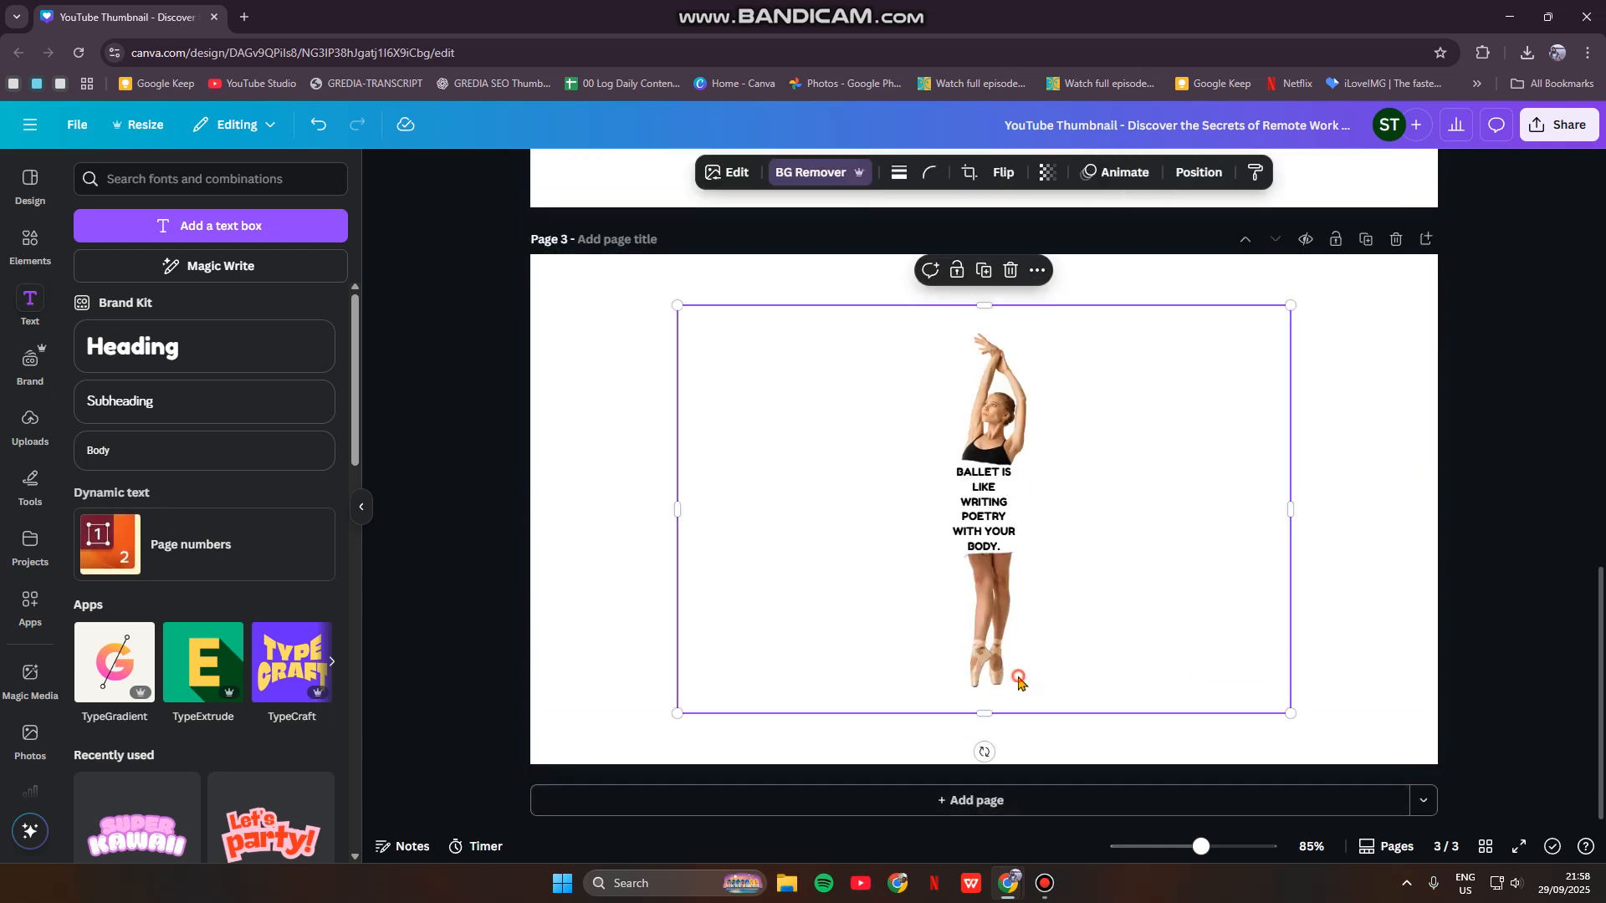
left_click(1364, 676)
left_click(1153, 687)
key("Delete")
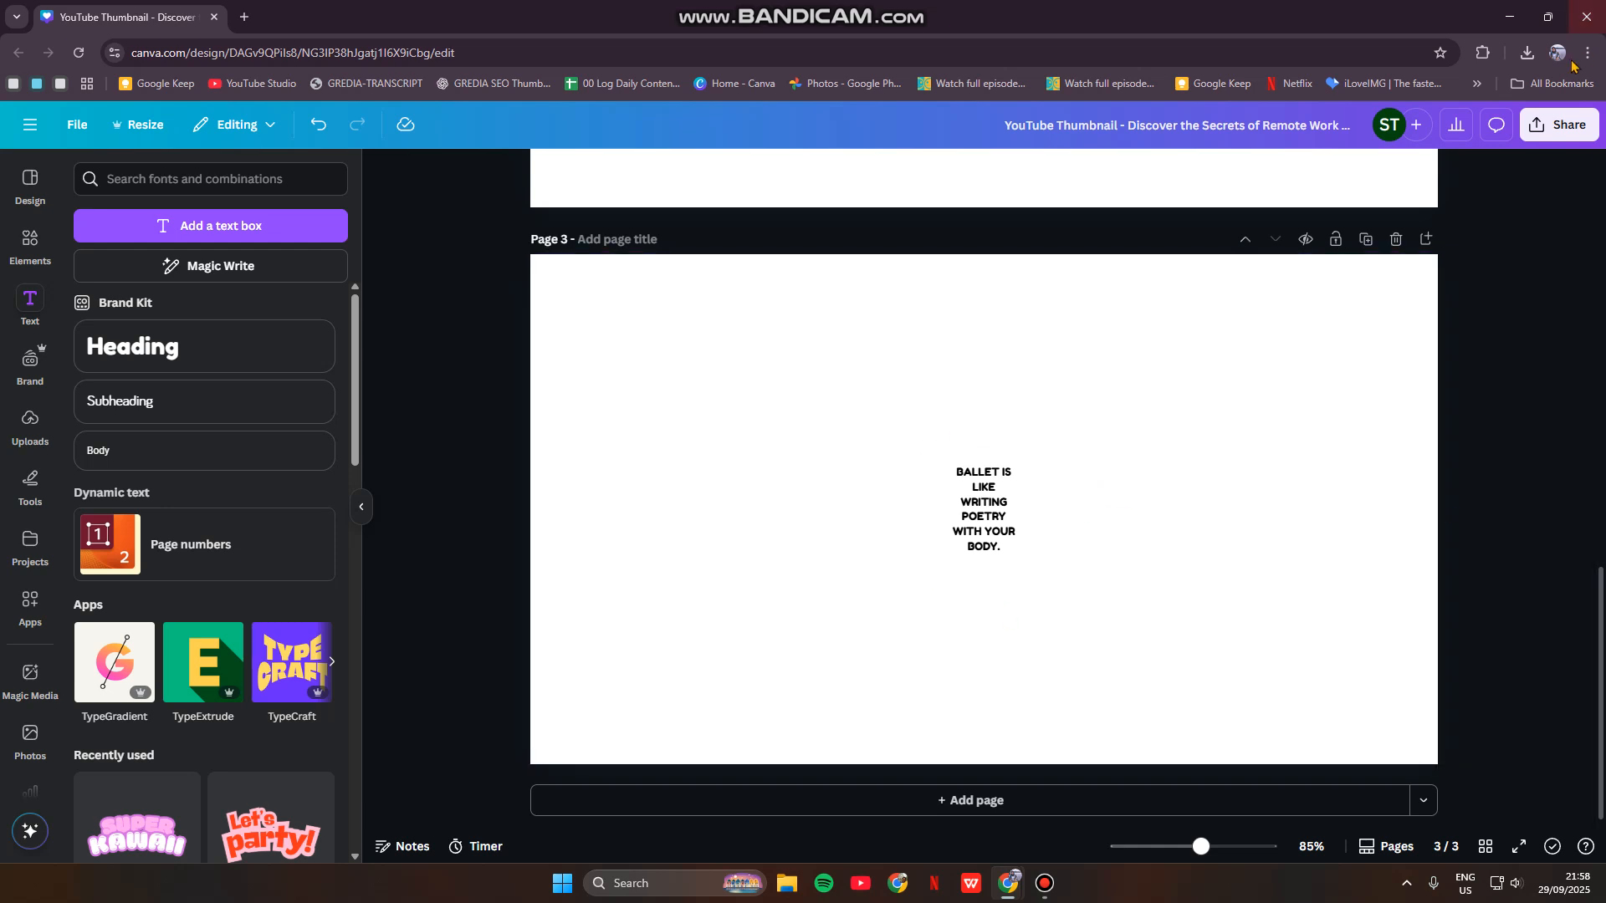
- Set up a PNG download with a transparent background, then dismiss the download options
left_click(1560, 125)
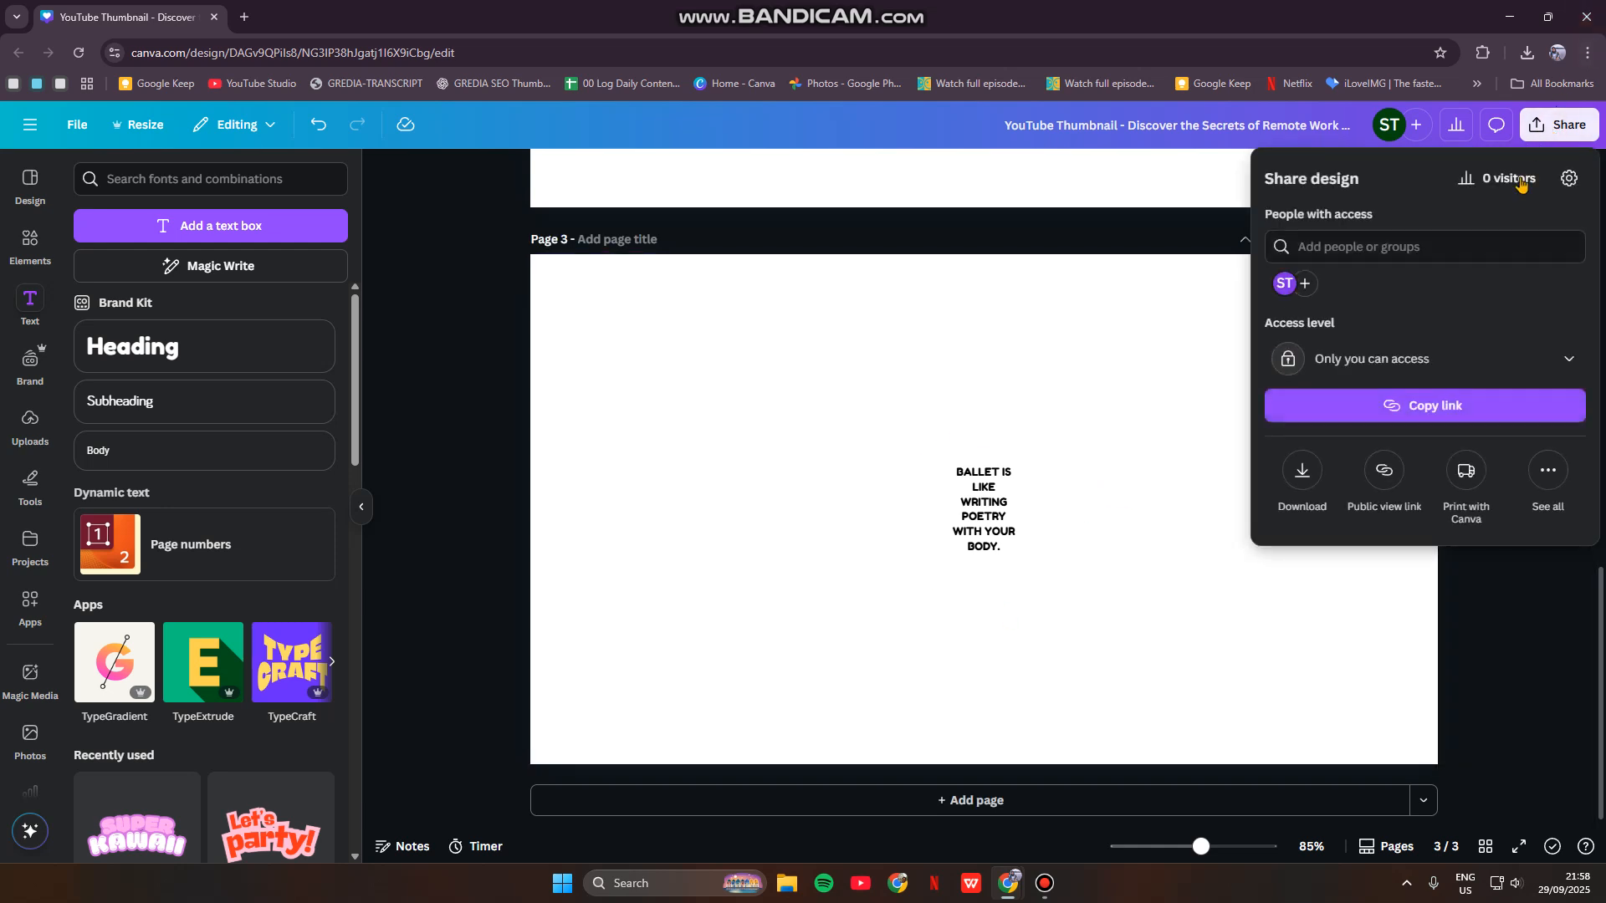
left_click(1302, 472)
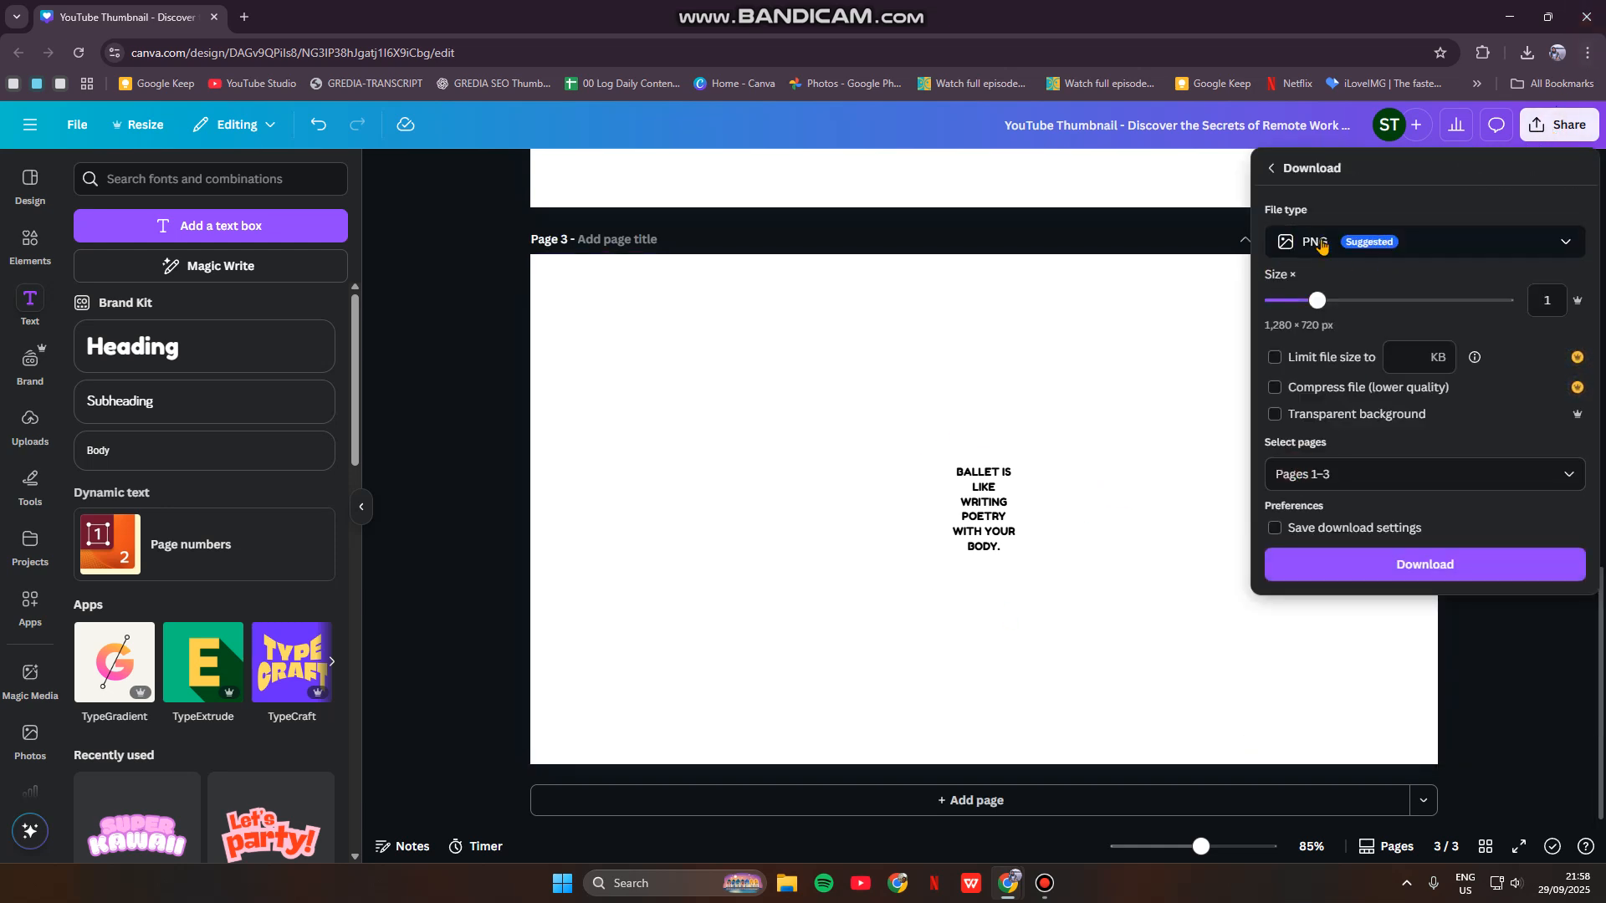
left_click(1274, 414)
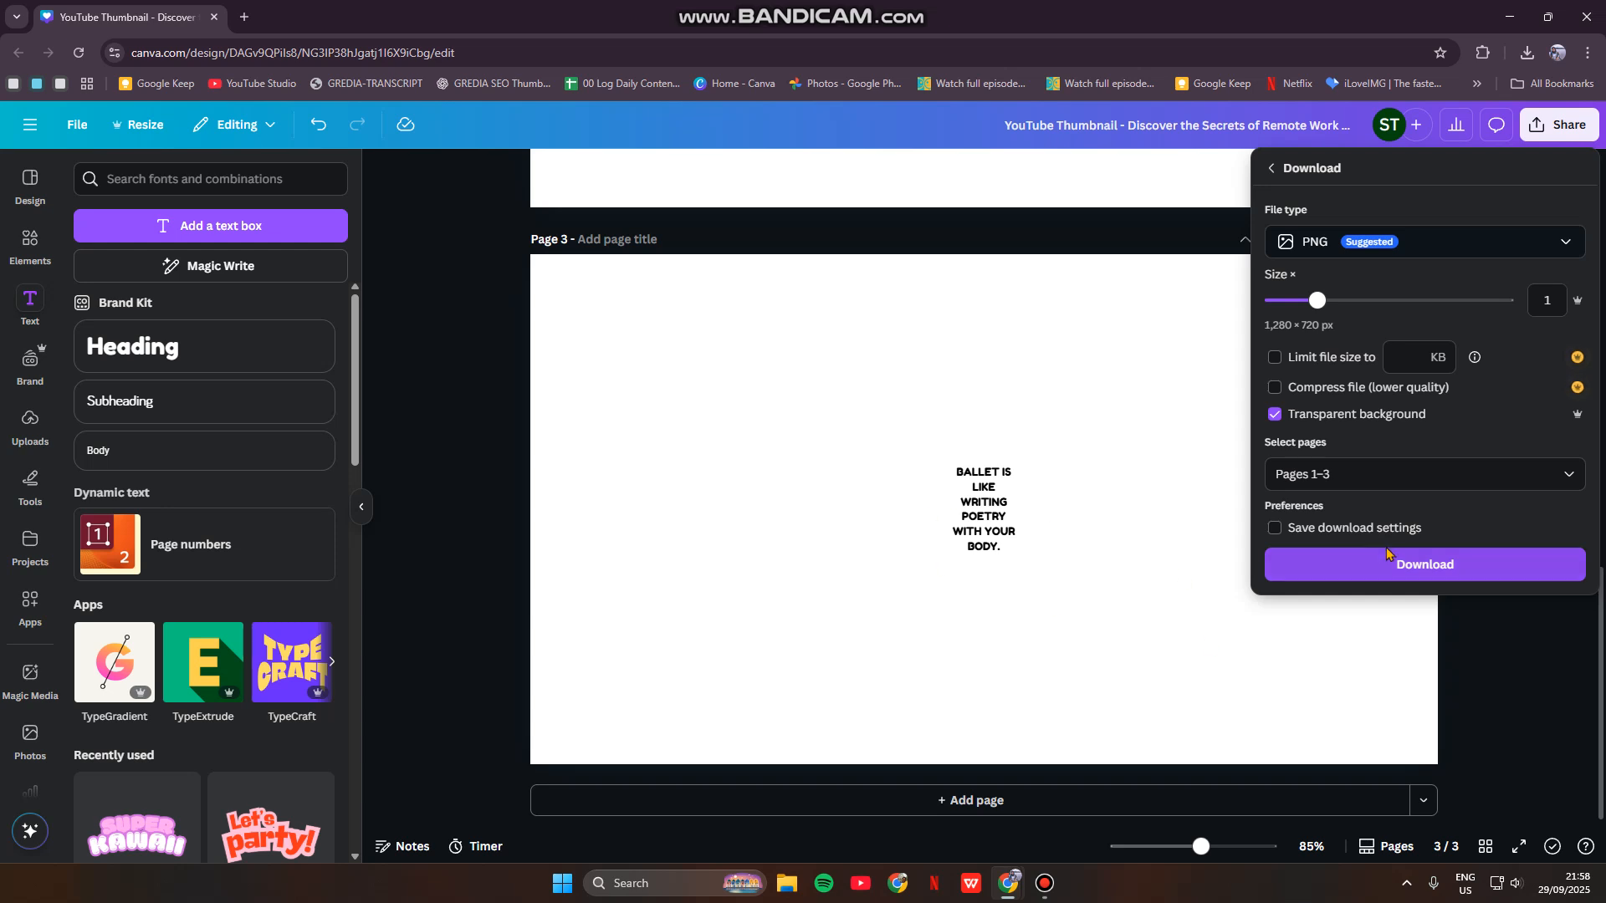
left_click(1436, 619)
- Delete page 3 and remove the quote text box from the ballerina on page 2
scroll(1547, 760, "up", 1)
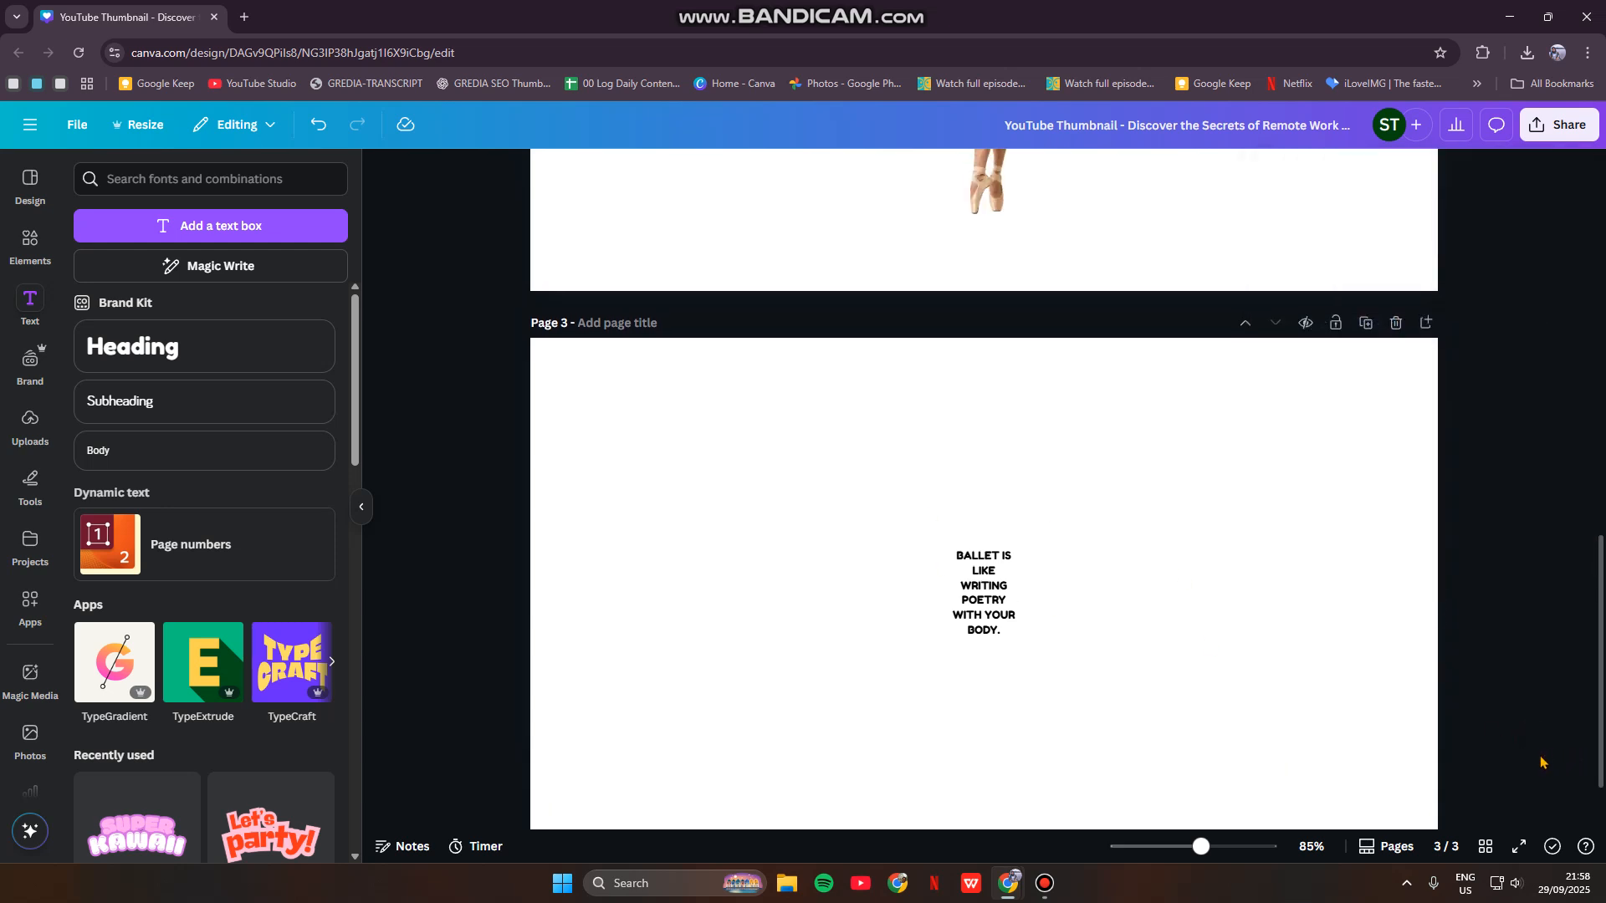
scroll(1422, 717, "up", 2)
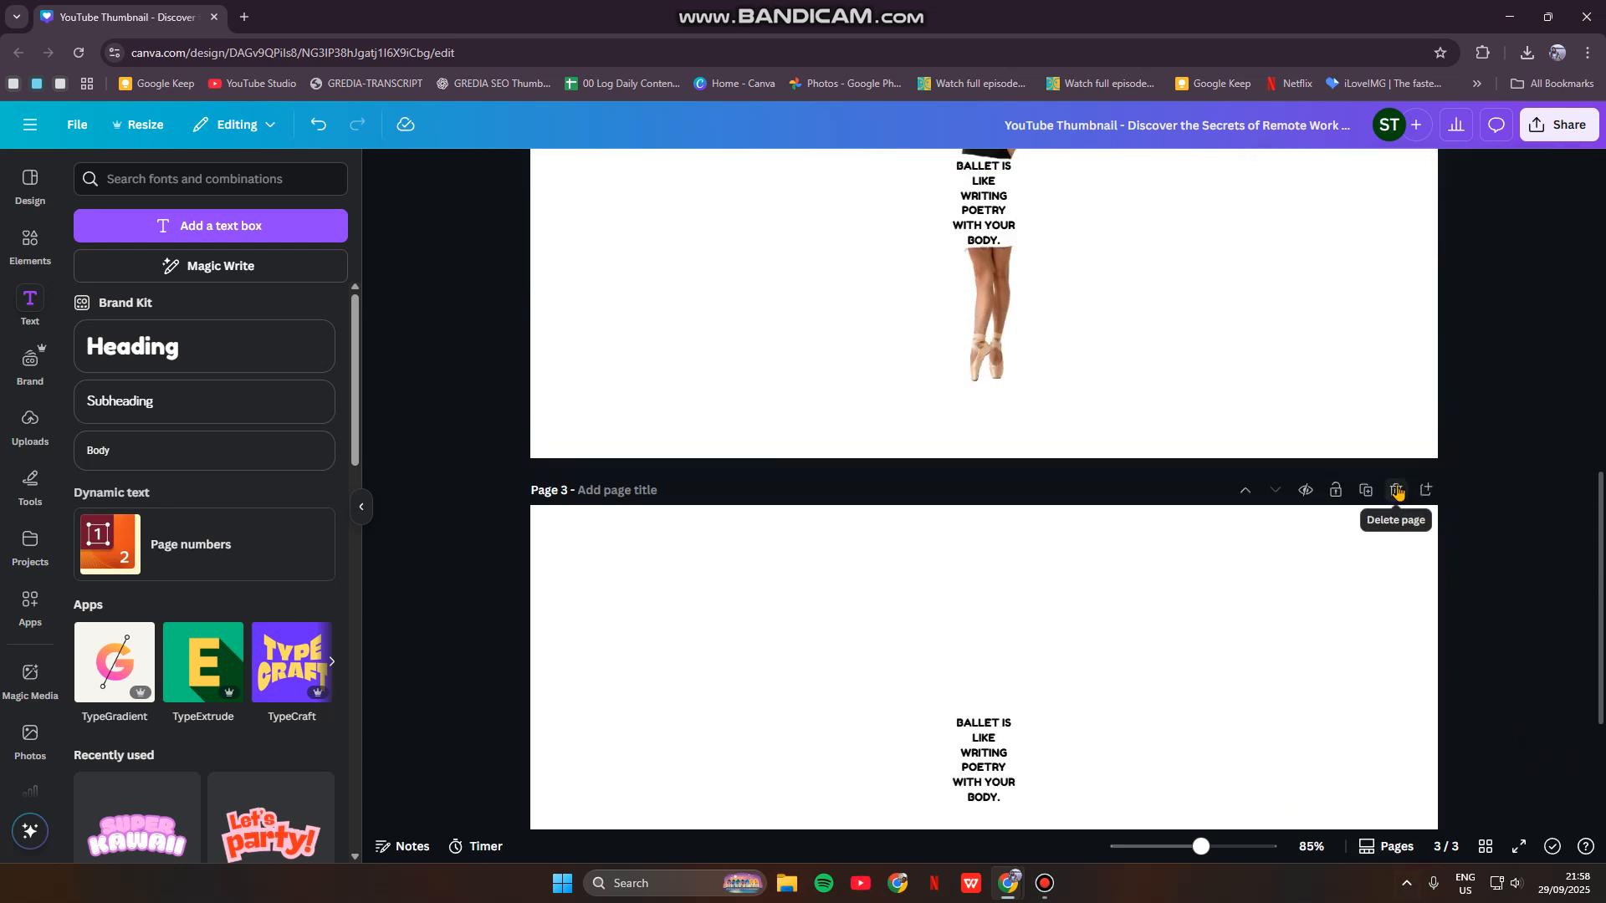
left_click(1397, 492)
left_click(1020, 678)
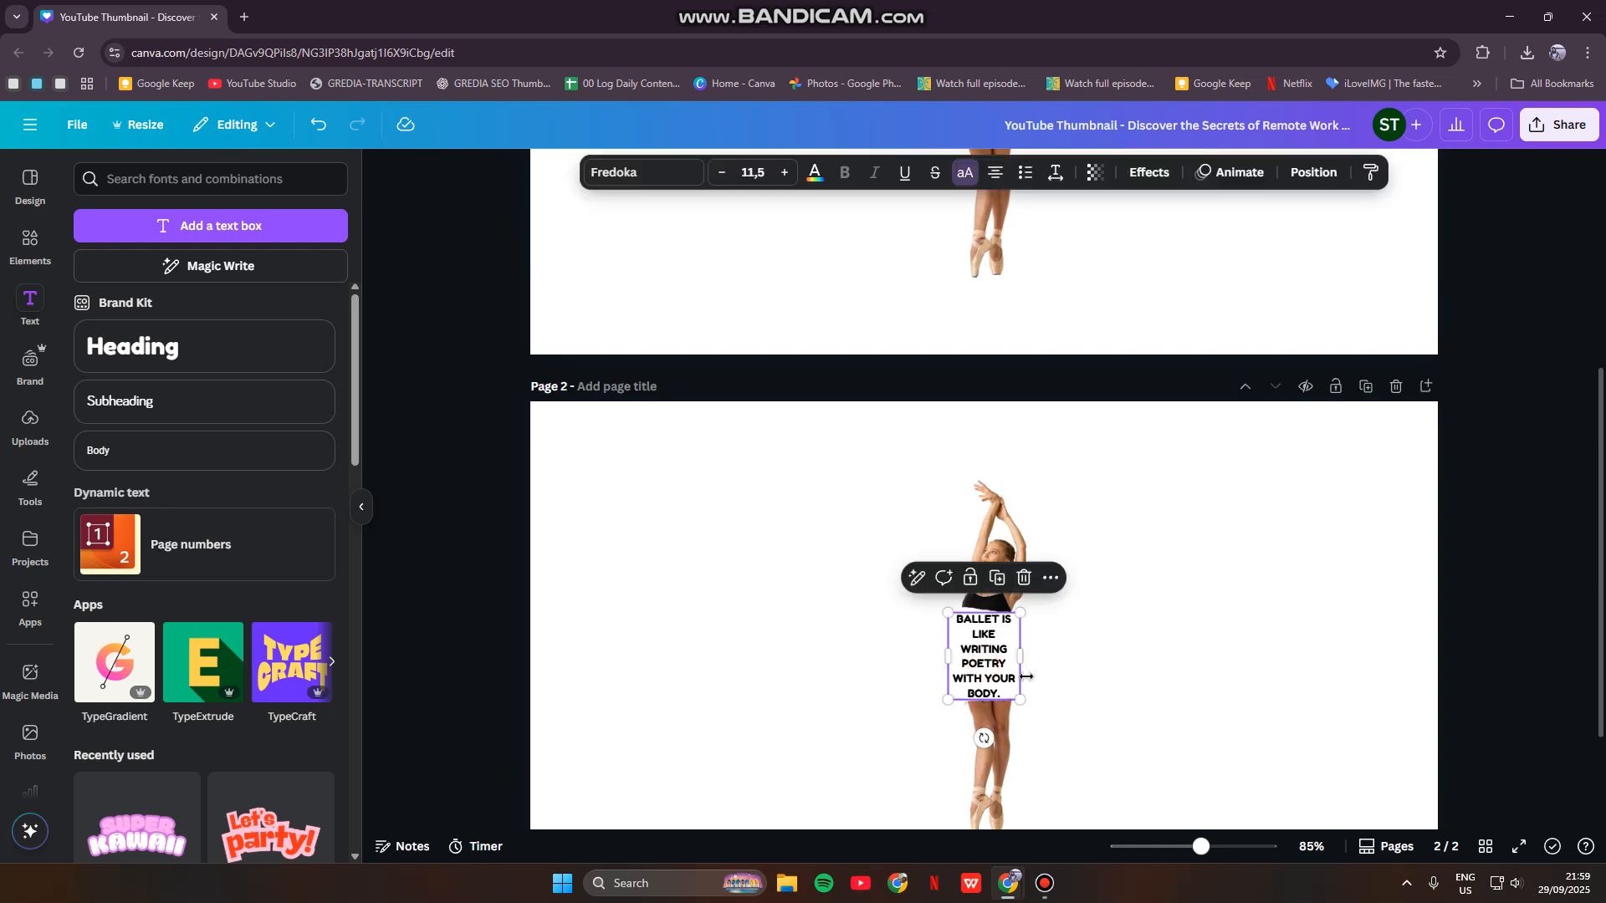
key("Delete")
scroll(1046, 585, "down", 2)
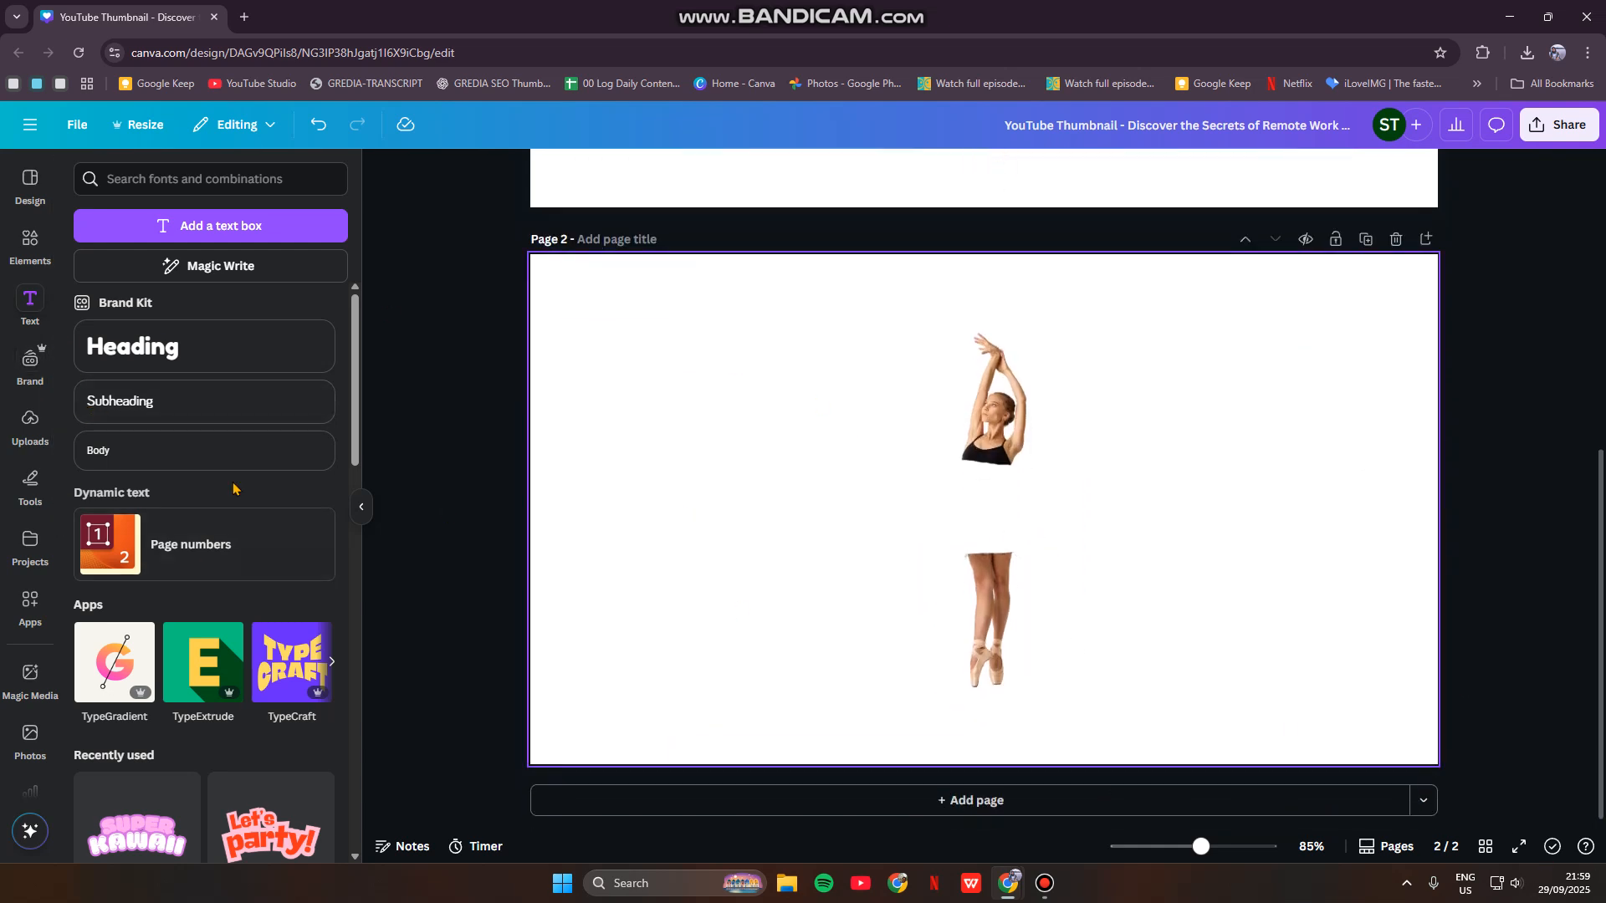
- Place the uploaded transparent quote image on page 2, in the gap between the ballerina's torso and legs
left_click(30, 422)
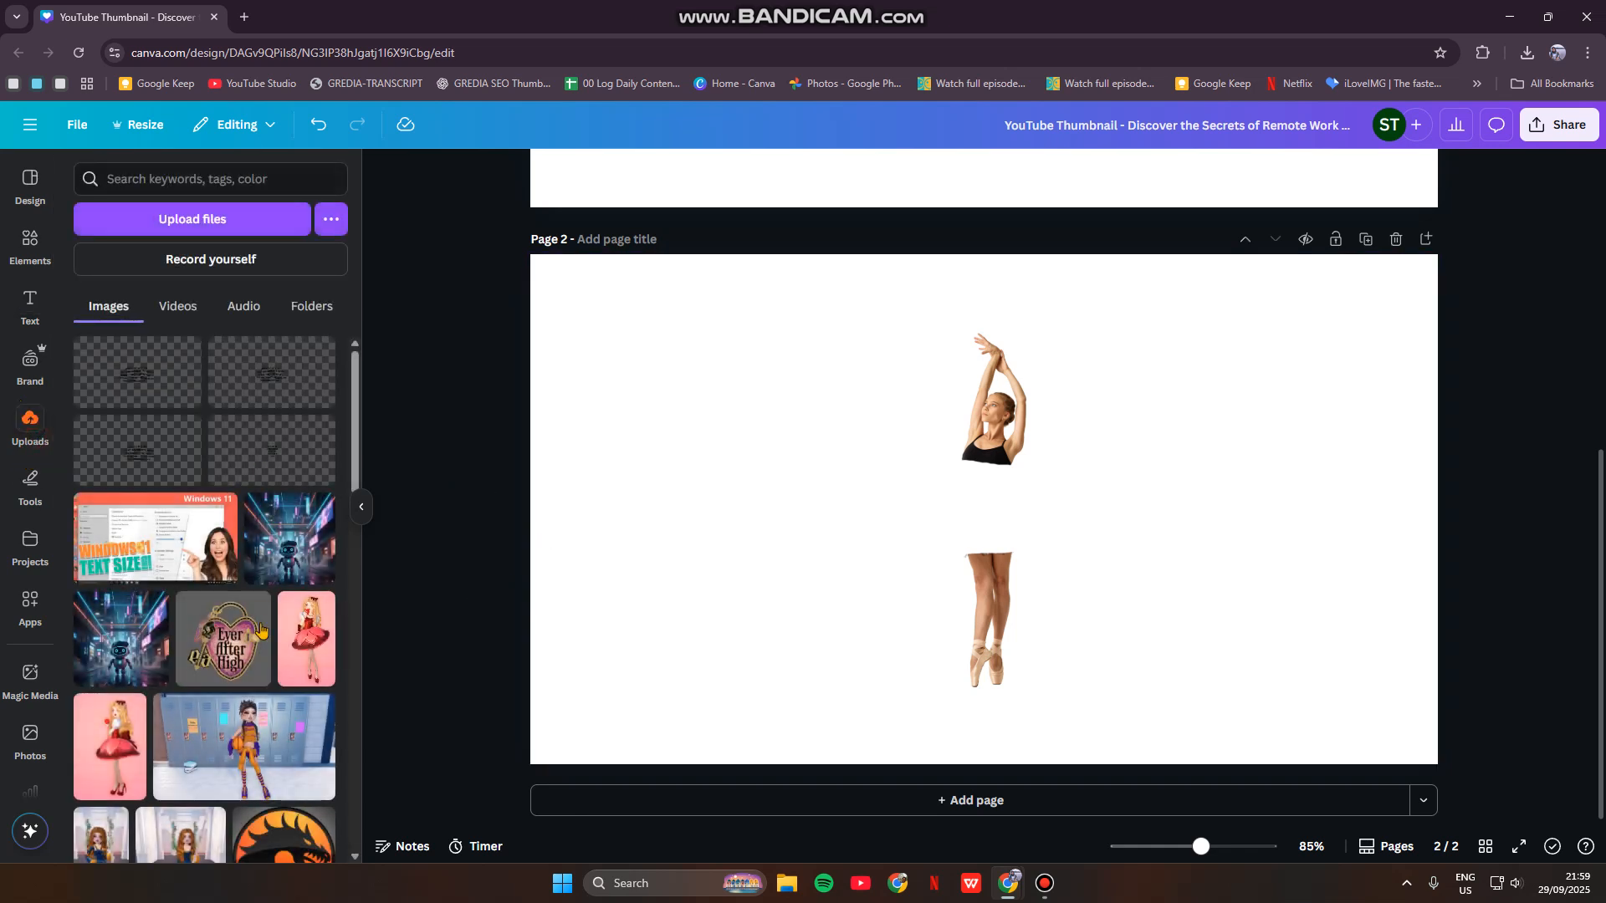
left_click(131, 396)
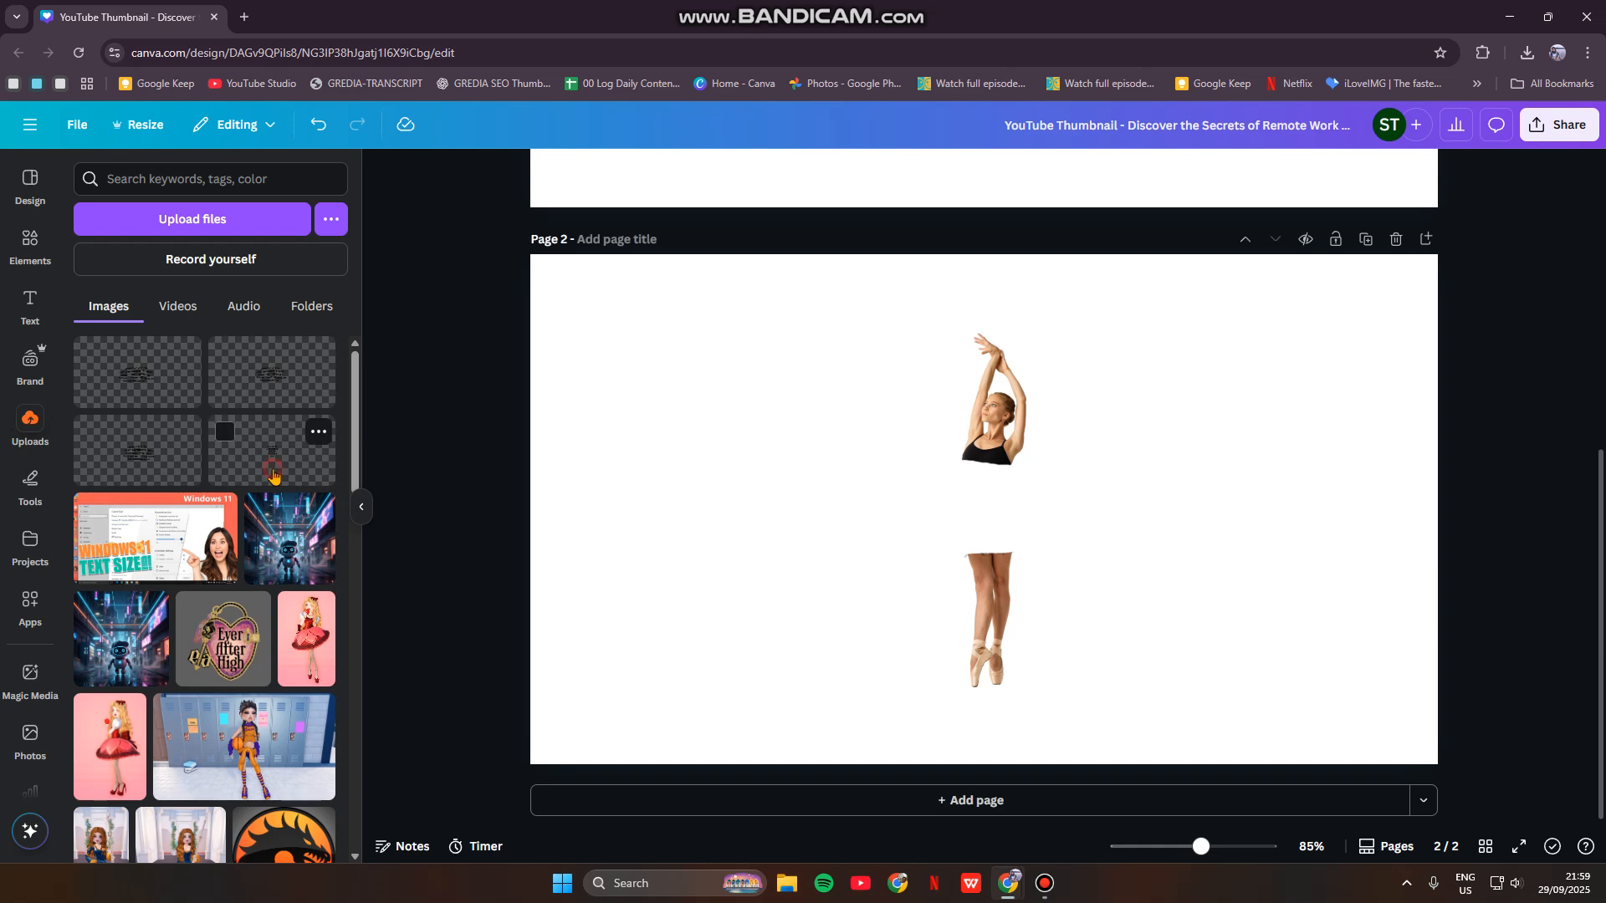
left_click(1444, 632)
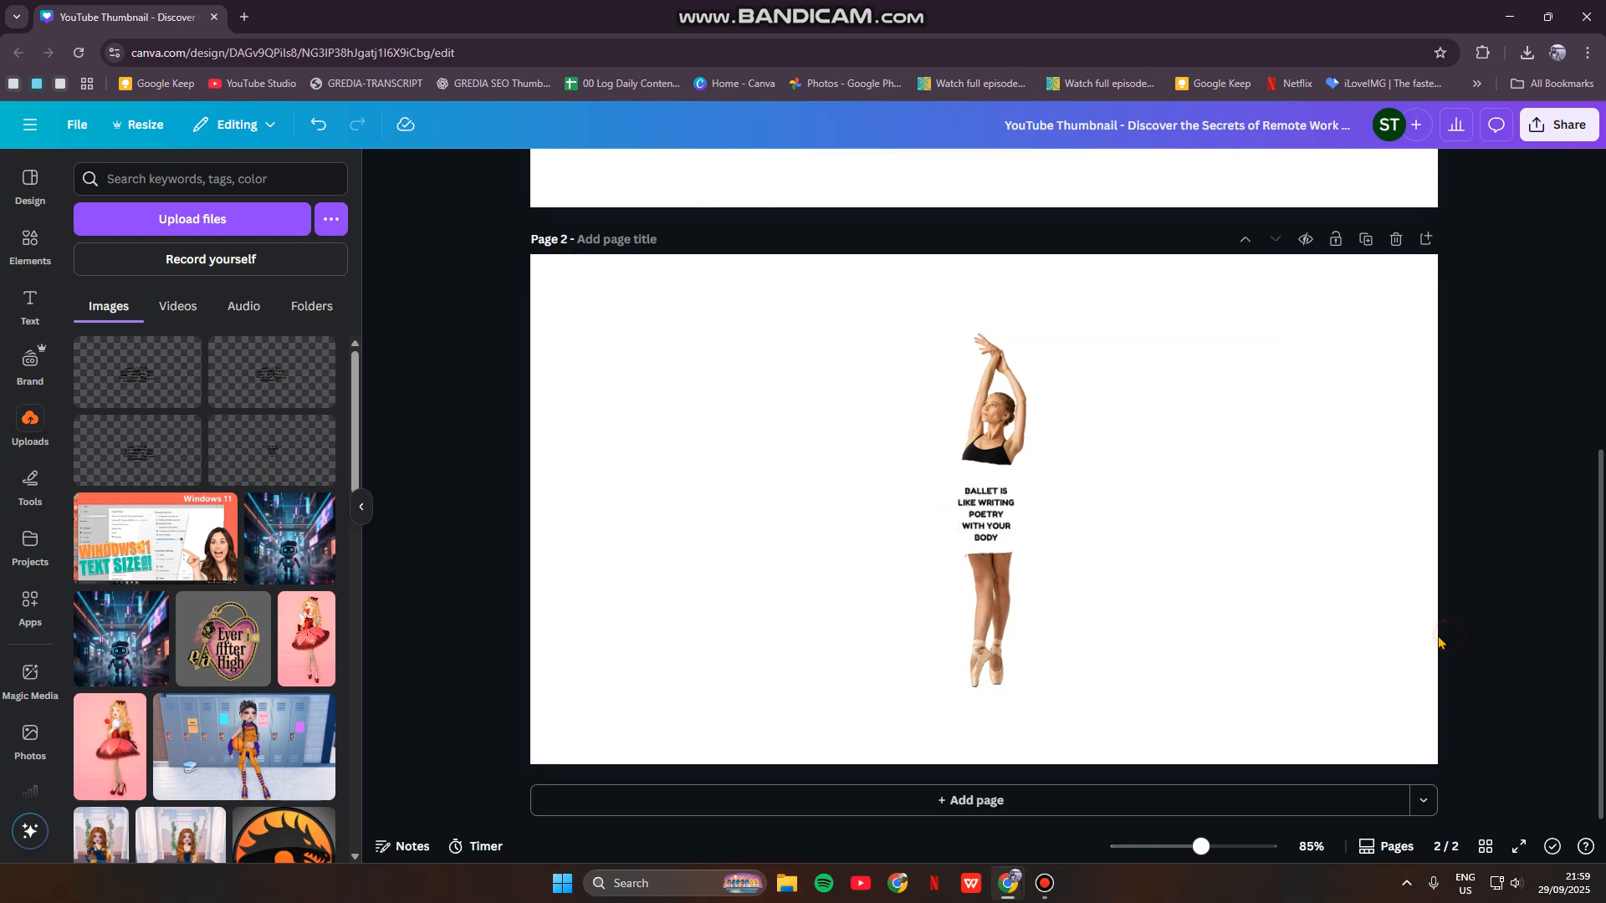
- Find the Warp Brush app by searching for "warp" and open the quote image in its Warp mode
left_click(1008, 523)
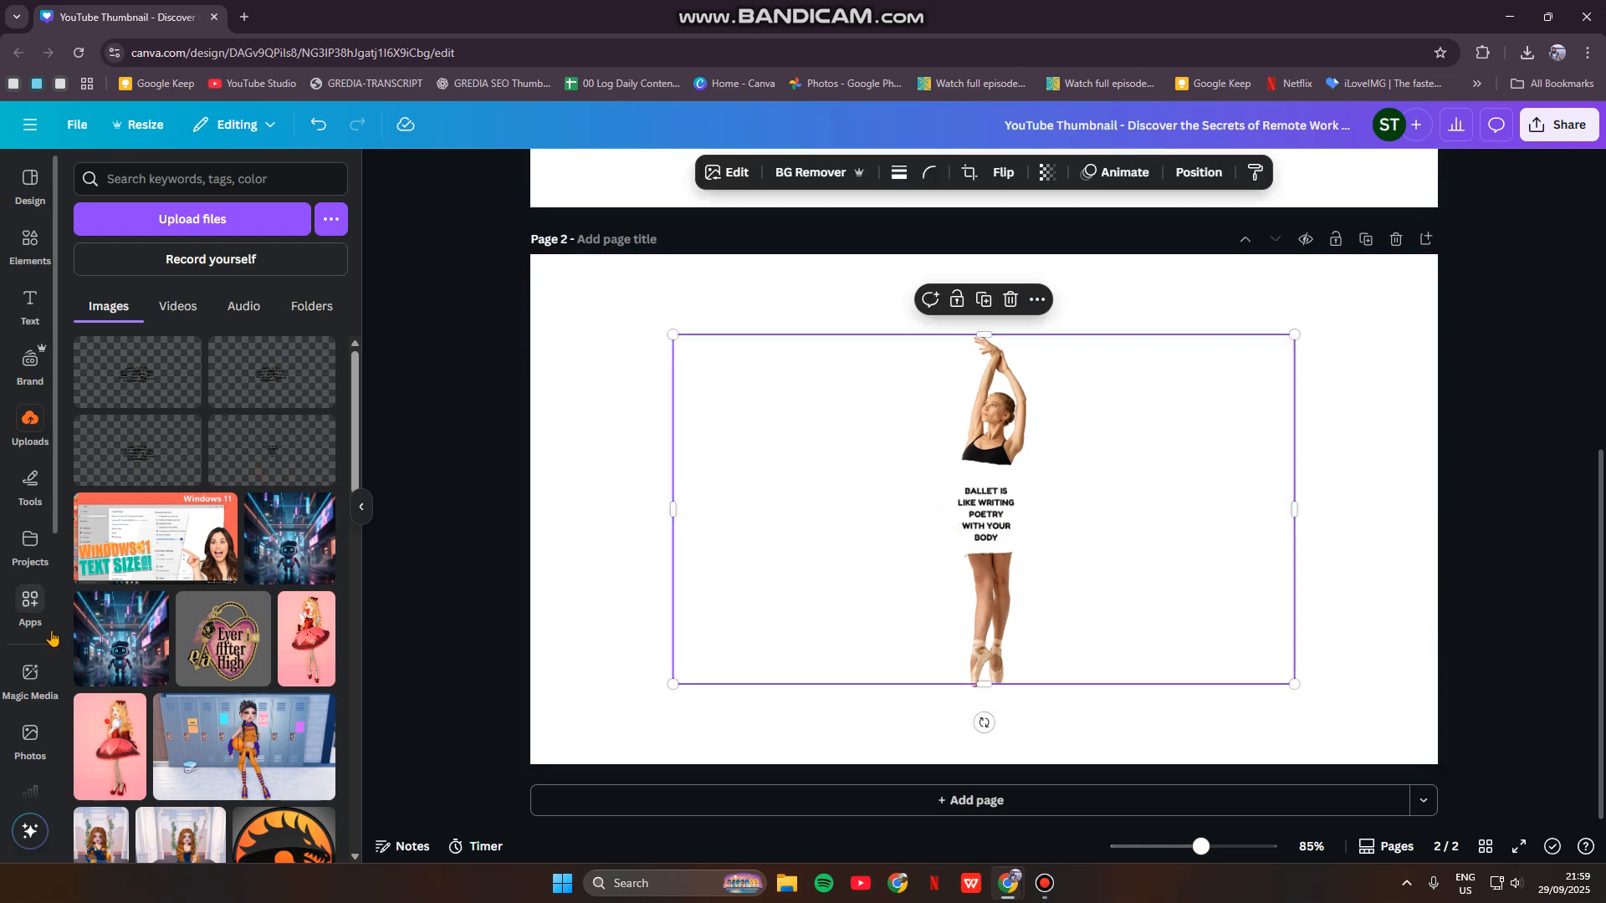
left_click(31, 606)
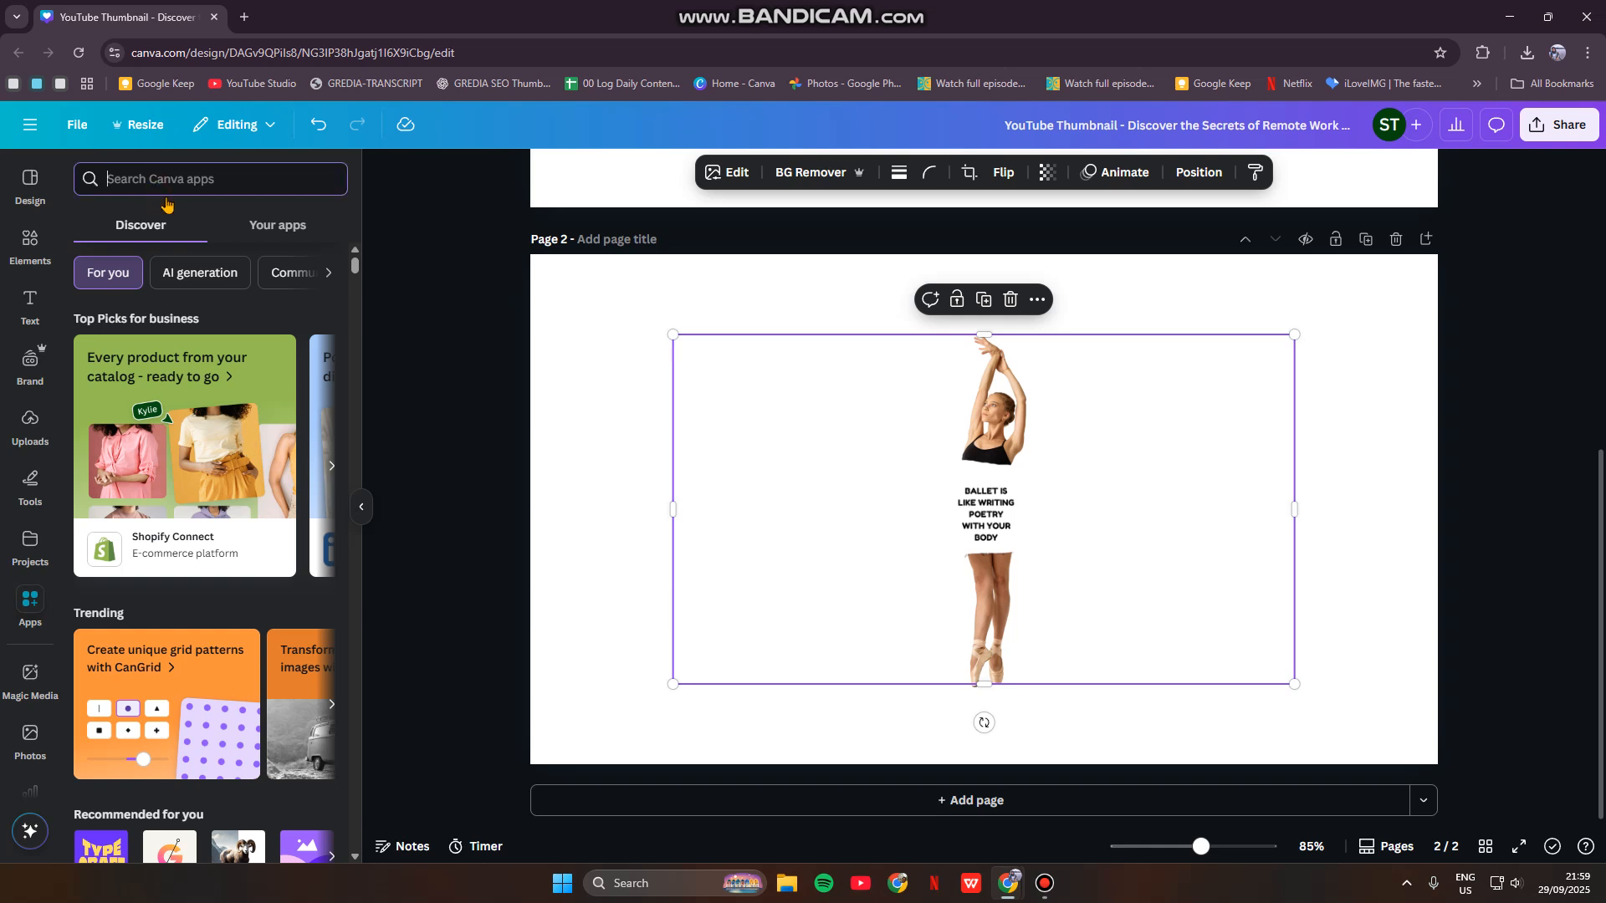
type("warp")
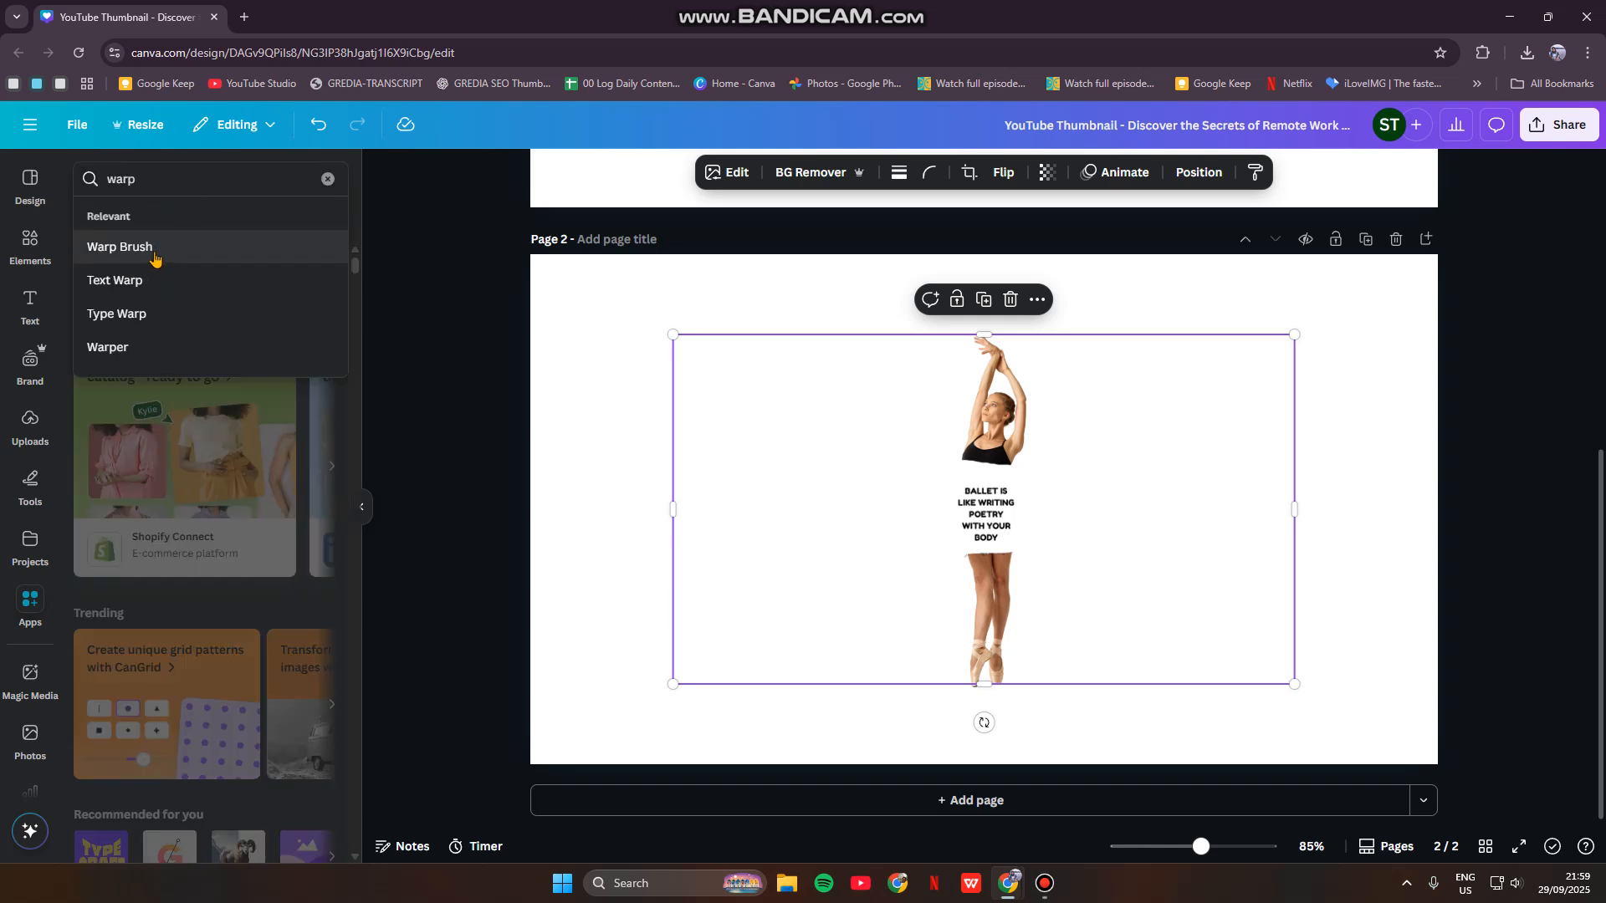
left_click(159, 249)
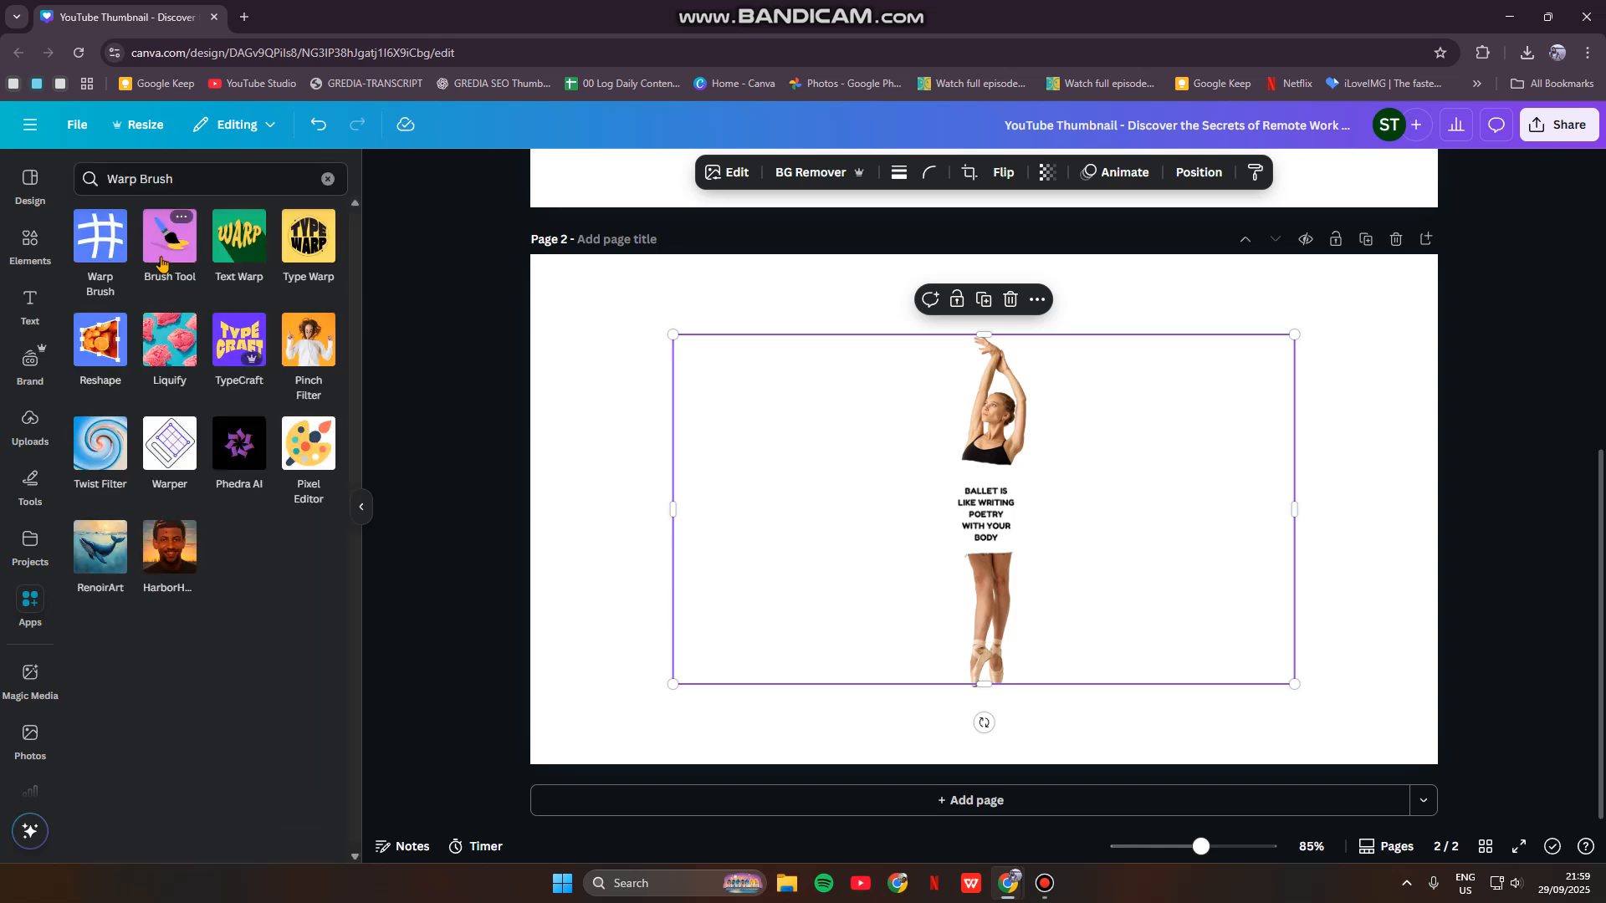
left_click(84, 242)
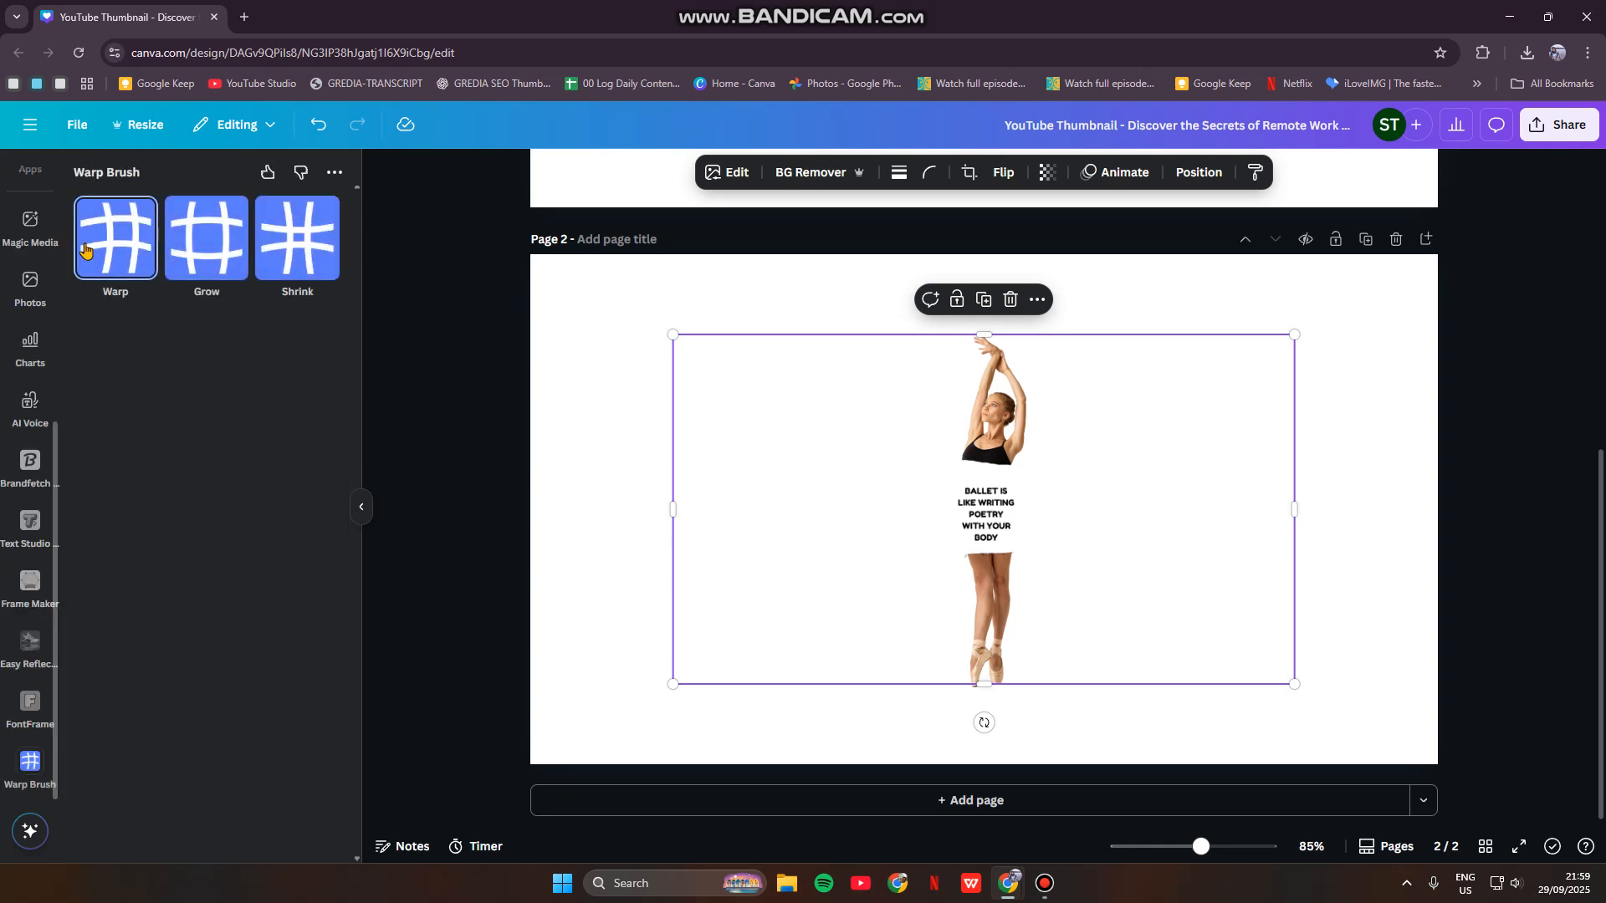
left_click(131, 248)
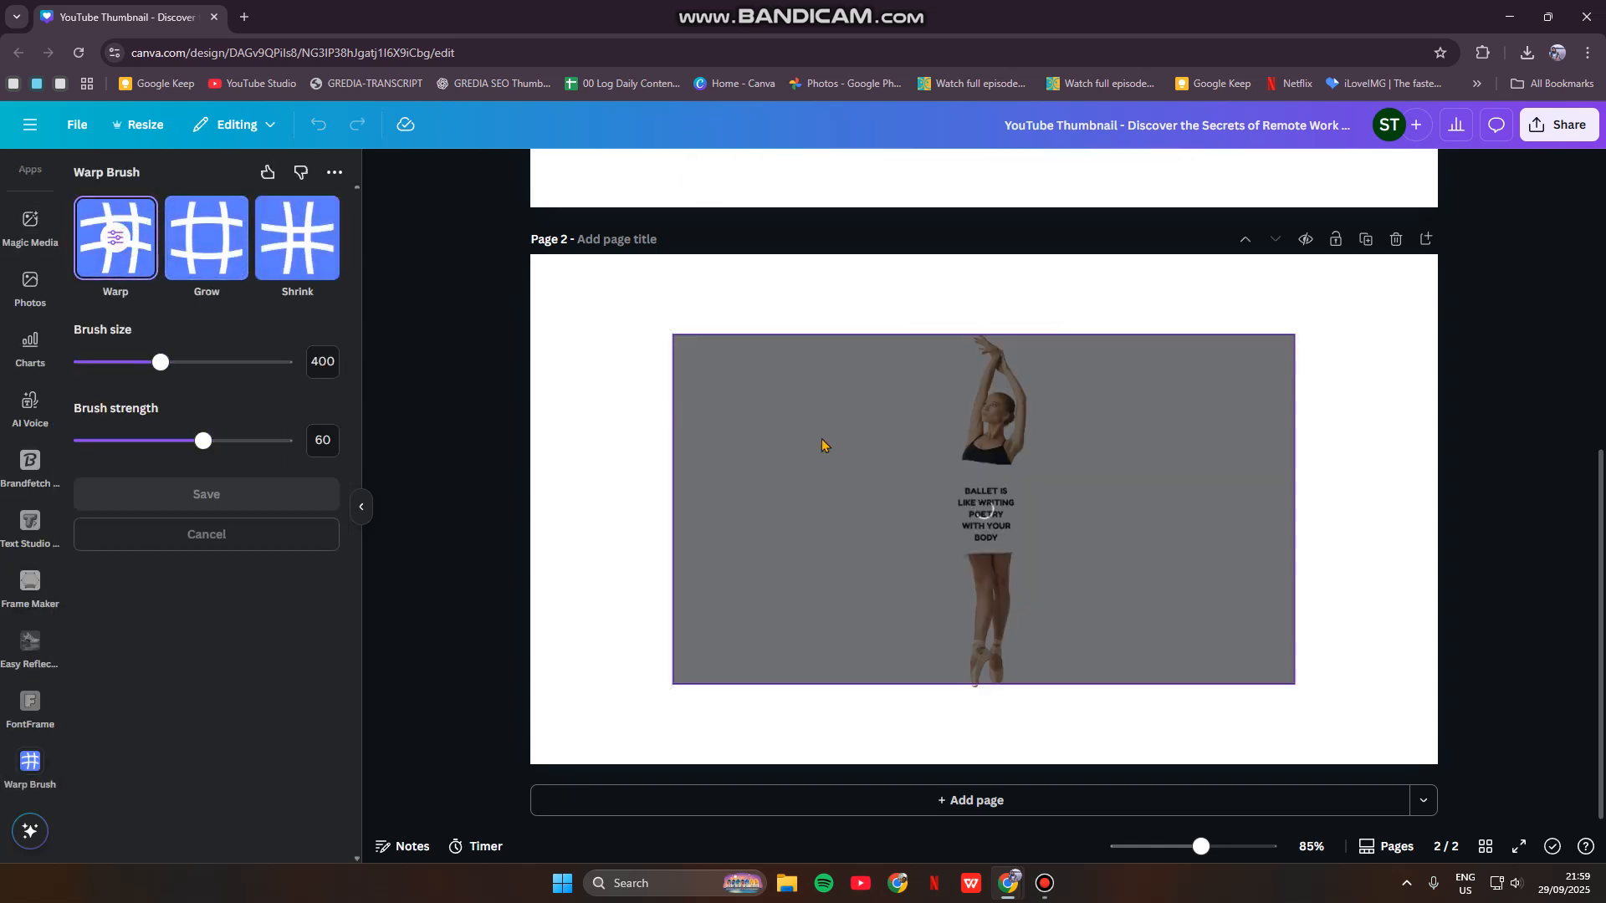
- Set the brush size to 255 and strength to 46, warp the quote outward into a tutu shape, and save
left_click_drag(161, 362, 130, 362)
left_click_drag(194, 450, 174, 441)
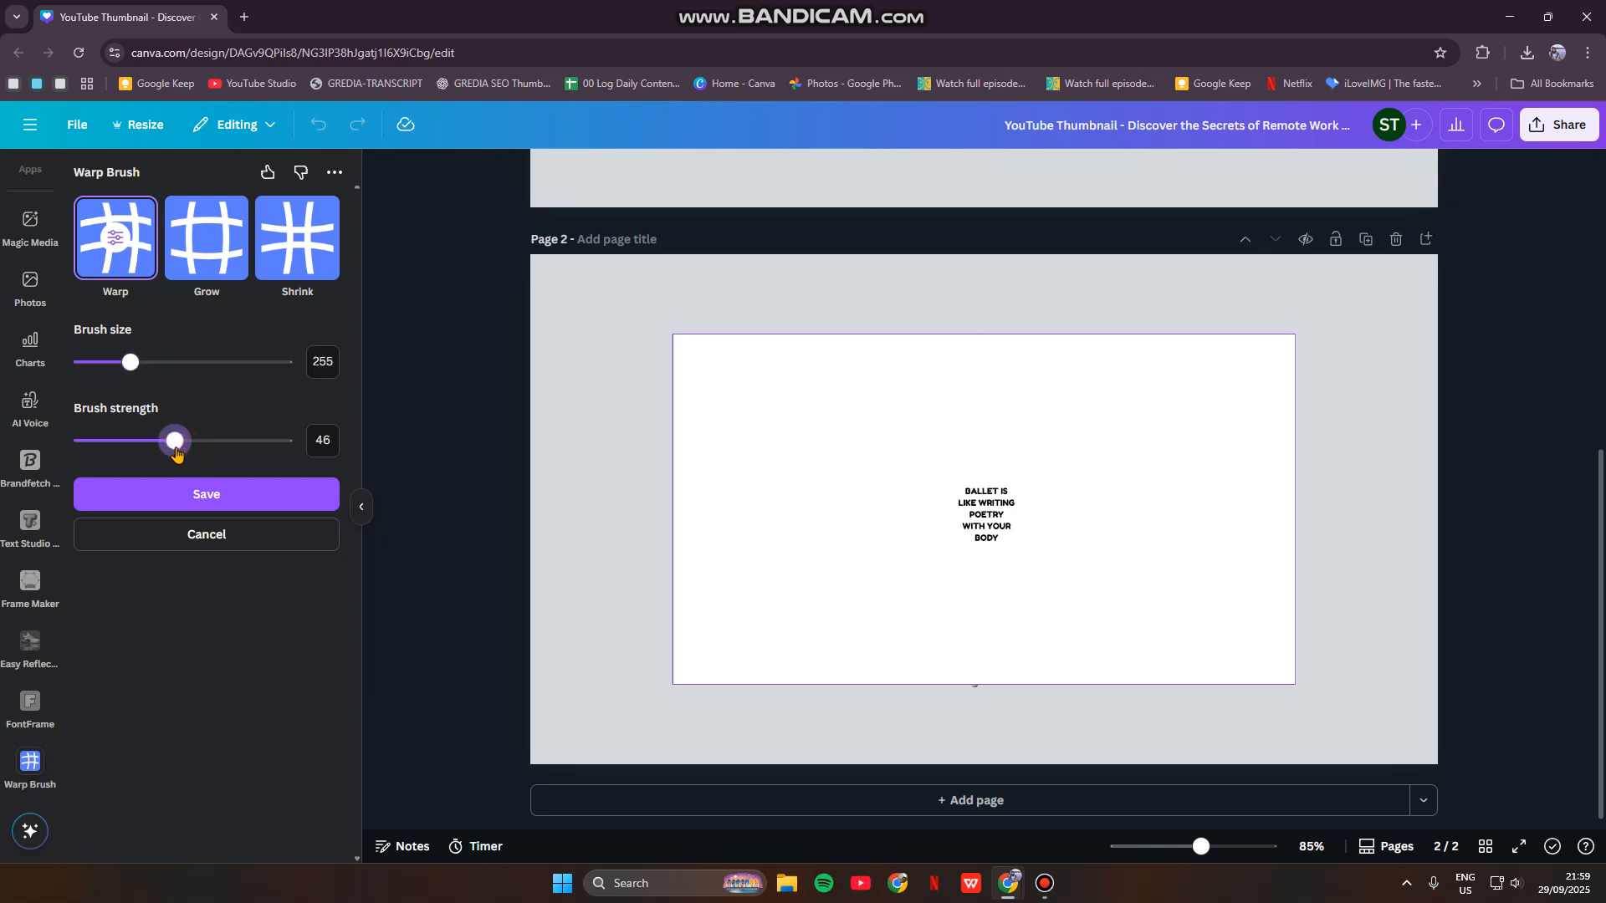
mouse_move(977, 502)
left_mouse_down()
mouse_move(940, 513)
mouse_move(1015, 507)
mouse_move(1007, 535)
mouse_move(1027, 548)
mouse_move(956, 549)
mouse_move(1019, 526)
mouse_move(1004, 540)
mouse_move(1027, 548)
mouse_move(938, 547)
mouse_move(1021, 549)
mouse_move(961, 544)
mouse_move(1210, 615)
left_mouse_up()
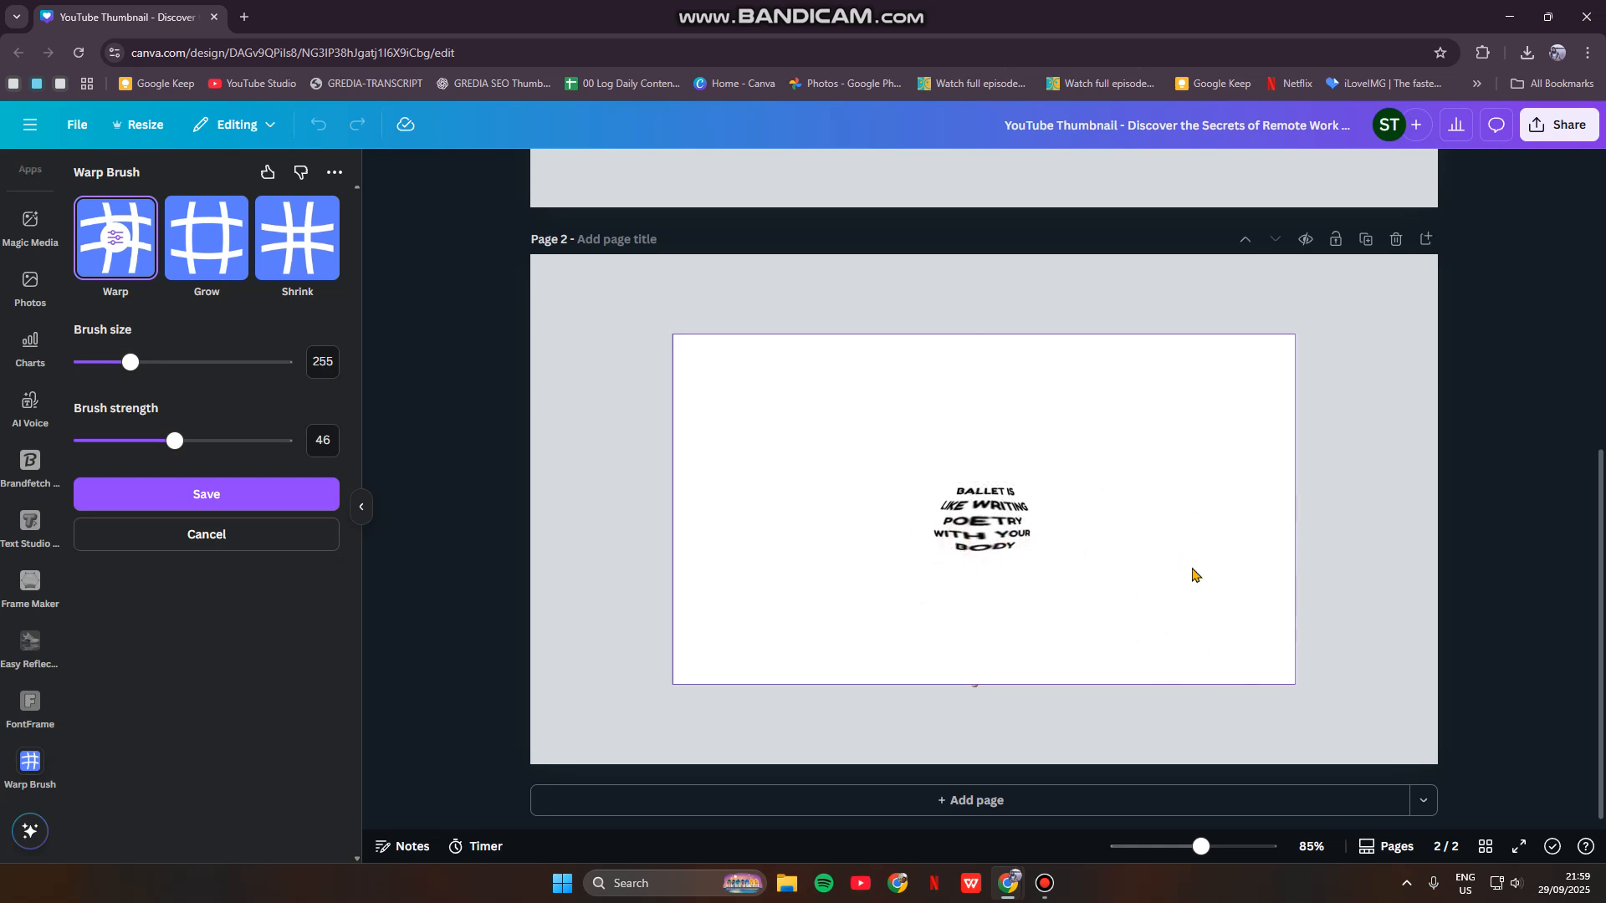
left_click(242, 490)
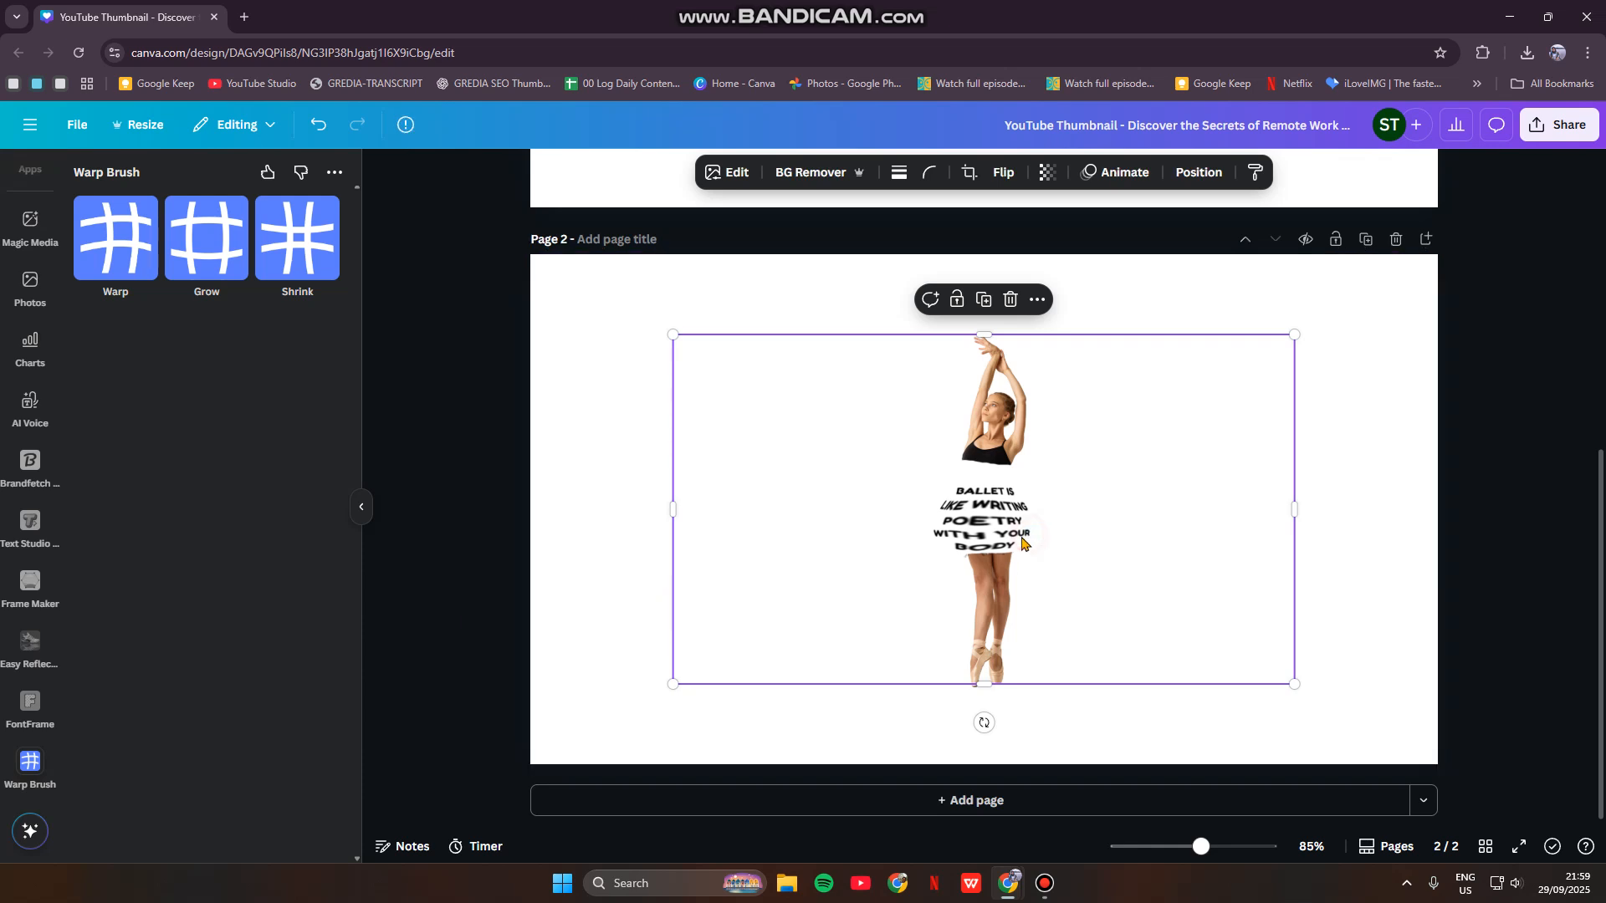
- Move the warped quote image slightly up and enlarge it over the ballerina's waist, then compare it with the example on page 1
left_click_drag(1022, 537, 1026, 522)
left_click_drag(1299, 669, 1320, 680)
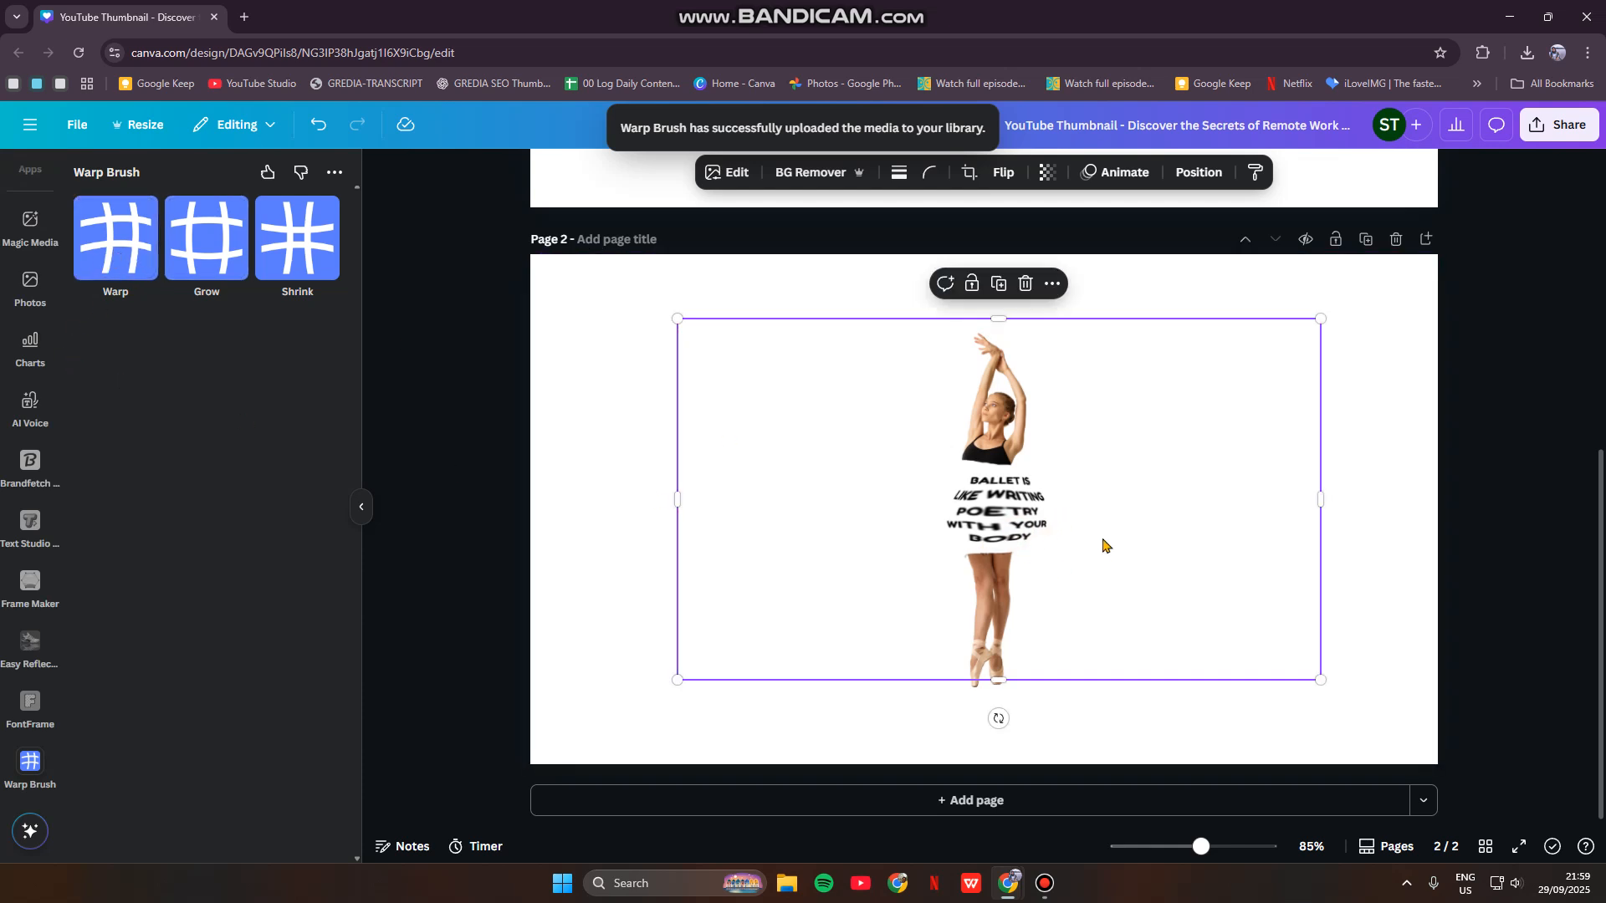
scroll(832, 741, "up", 1)
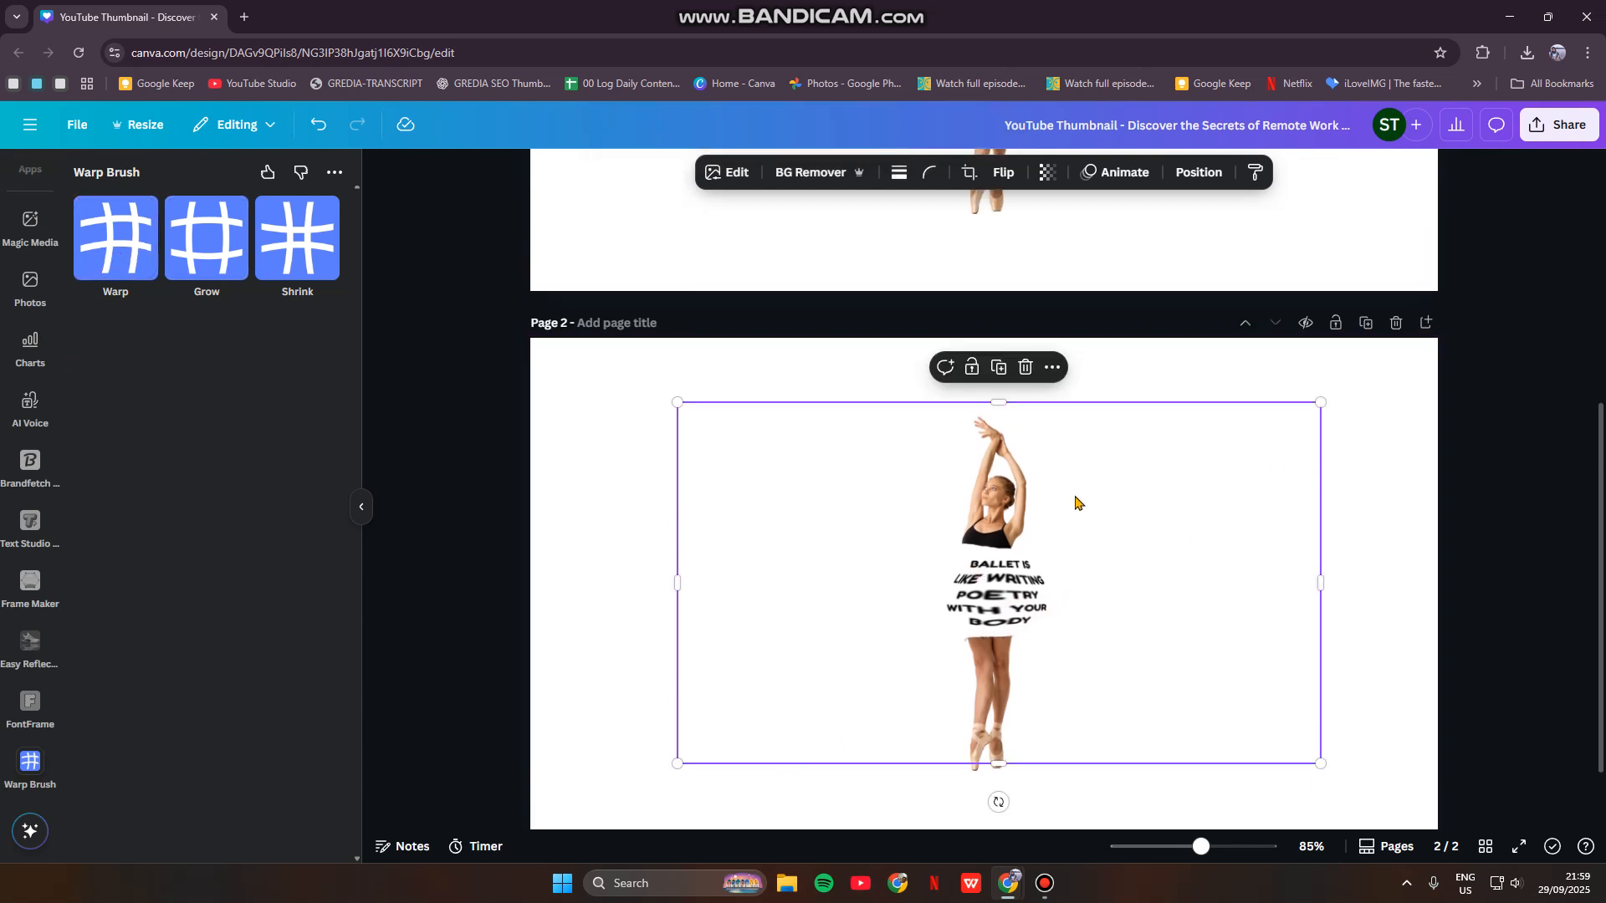
scroll(1077, 502, "up", 5)
left_click(1133, 892)
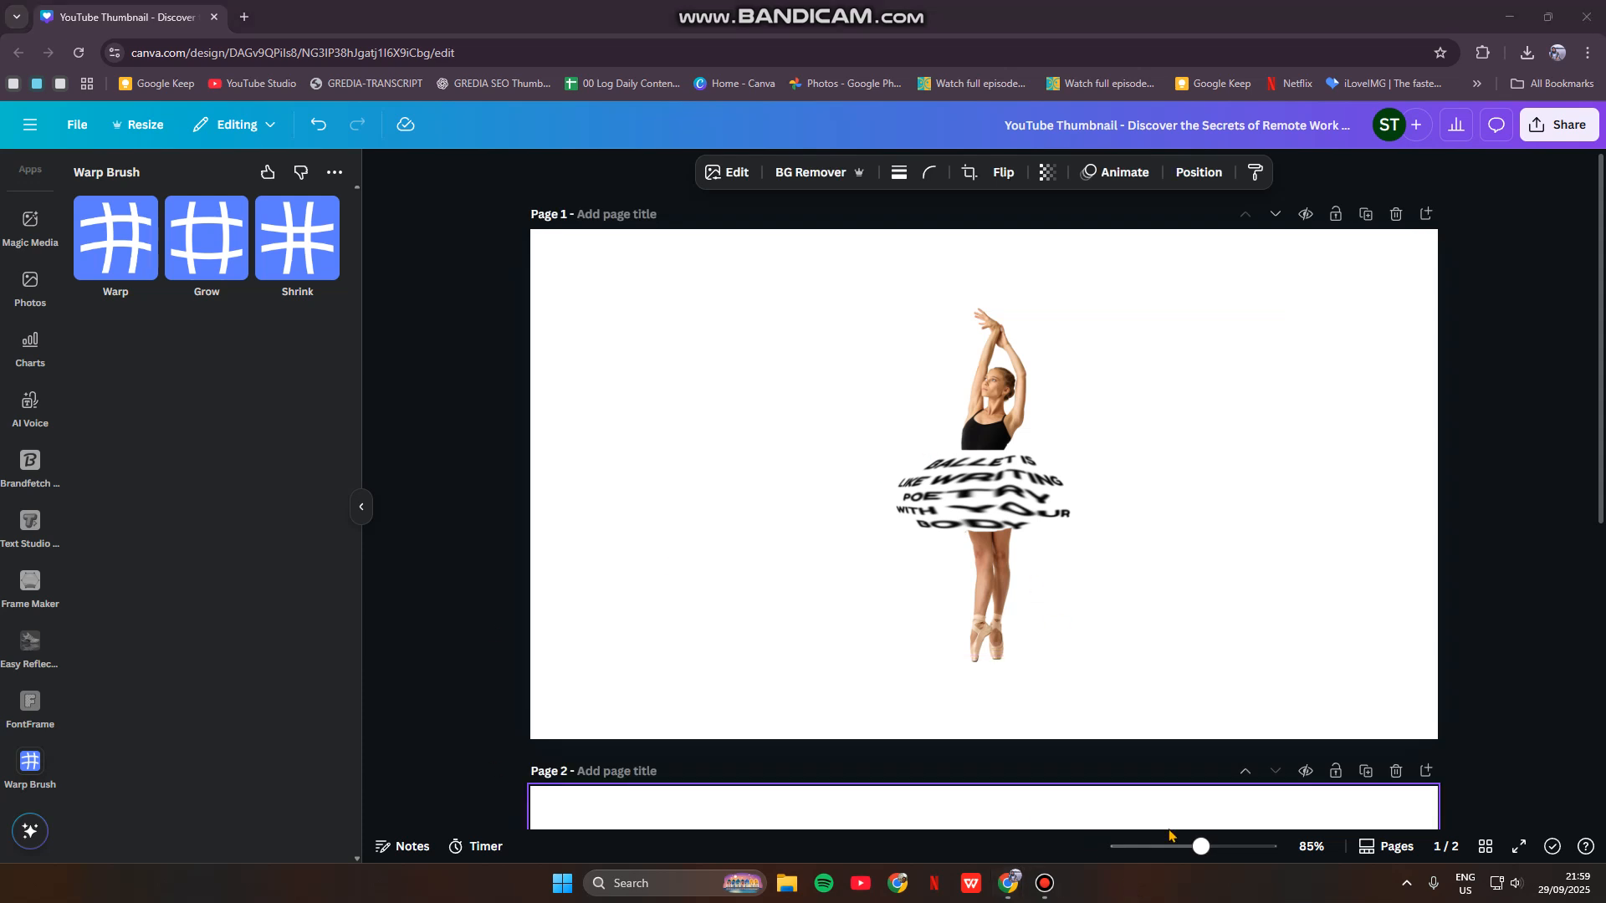